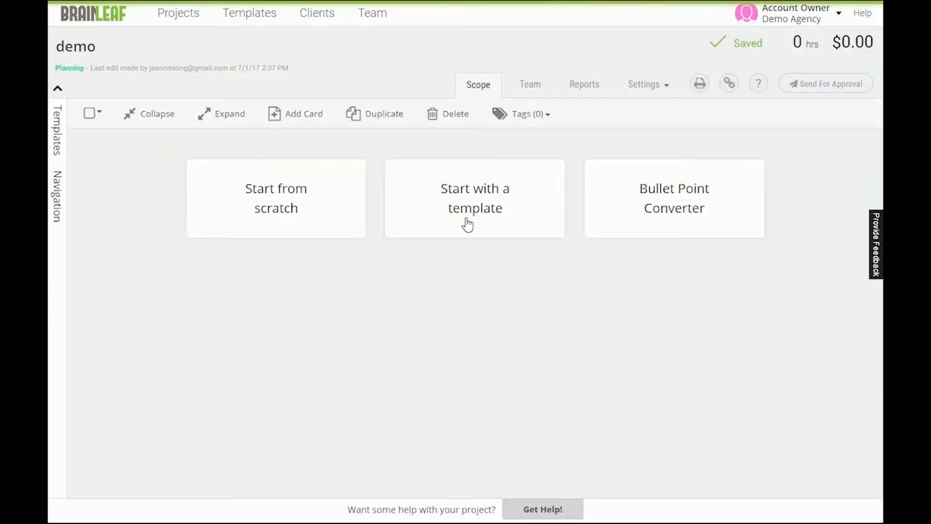
- Show the options for starting with a template and examine the Frequently Used and Featured Templates groups
{"action": "left_click", "coordinate": [504, 188]}
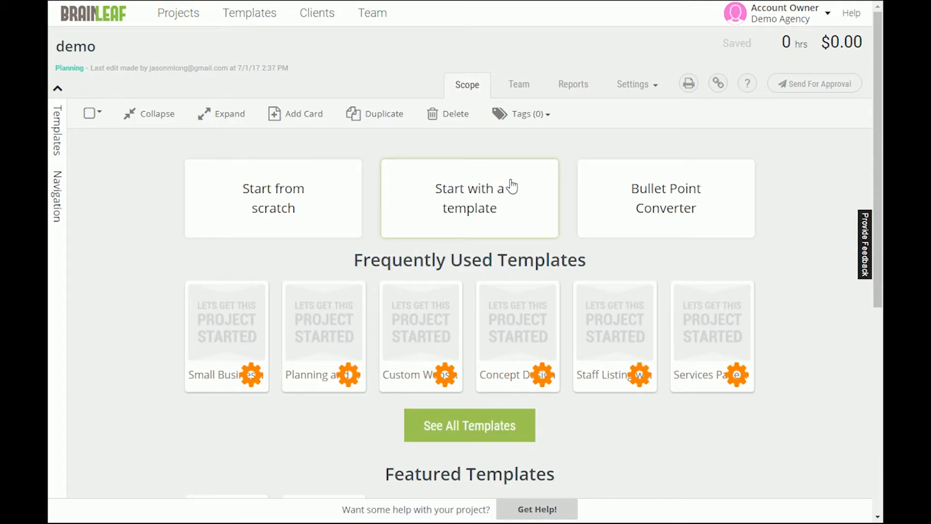
{"action": "left_click_drag", "start_coordinate": [356, 262], "coordinate": [592, 270]}
{"action": "left_click", "coordinate": [585, 259]}
{"action": "left_click_drag", "start_coordinate": [387, 473], "coordinate": [566, 469]}
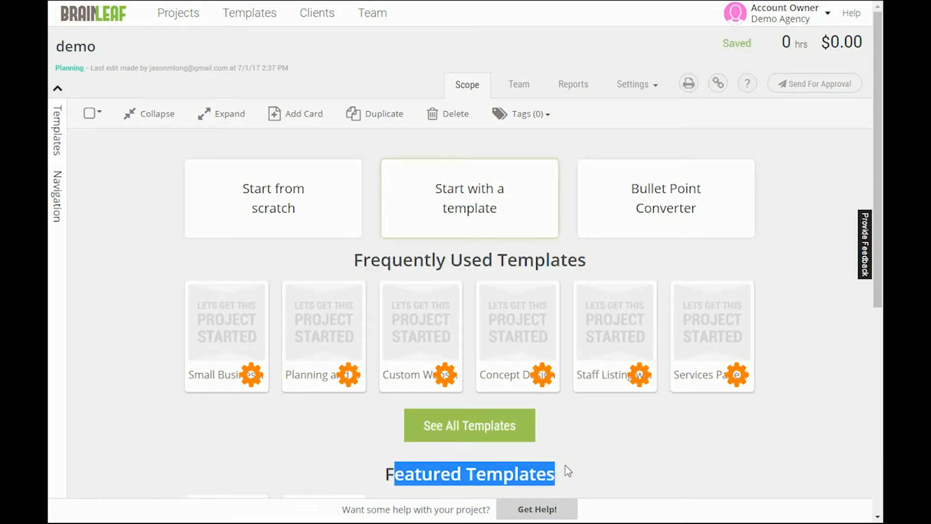
{"action": "left_click", "coordinate": [565, 468]}
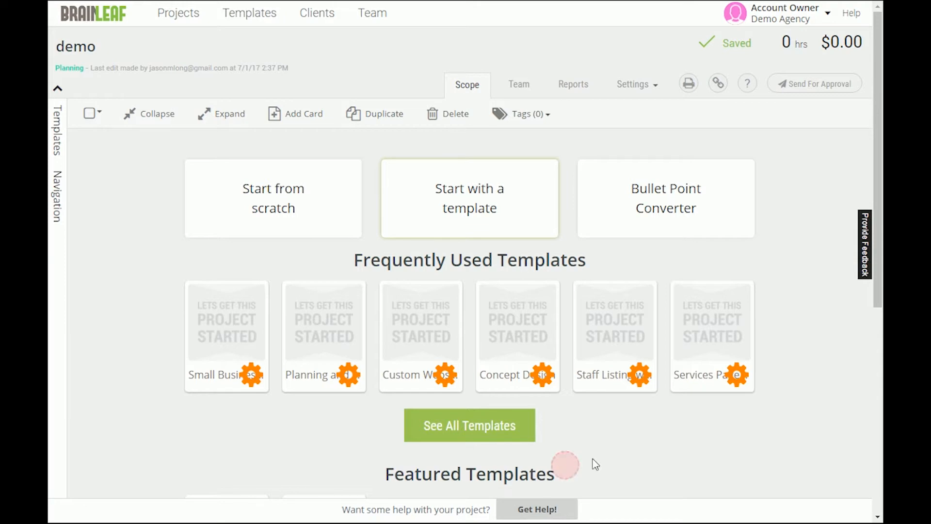
- Add the second featured template, Small Business Marketing Website Starting Point, to the empty demo project's scope
{"action": "left_click", "coordinate": [57, 136]}
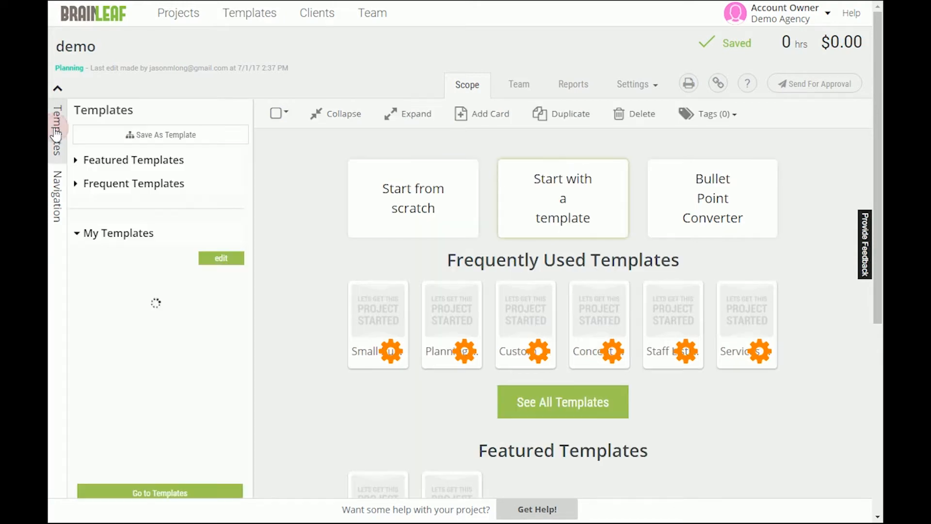
{"action": "left_click", "coordinate": [75, 160]}
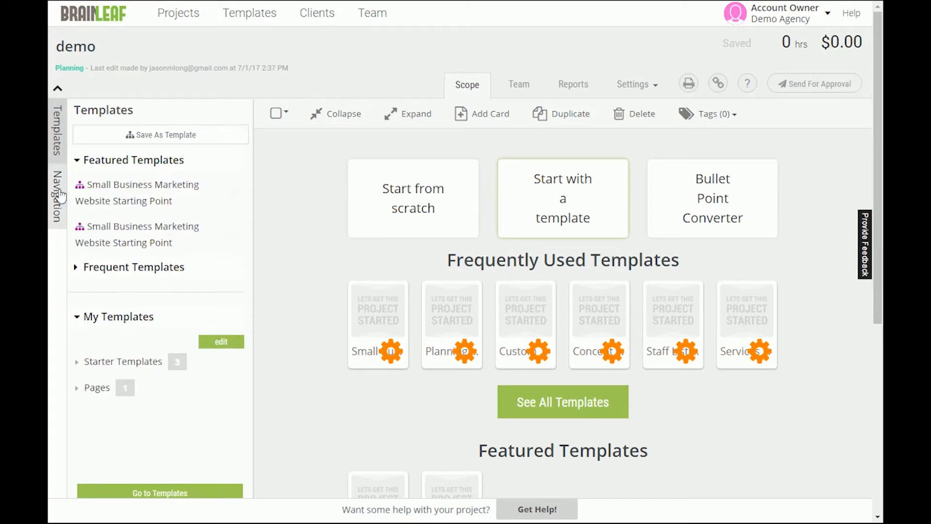
{"action": "left_click", "coordinate": [63, 219]}
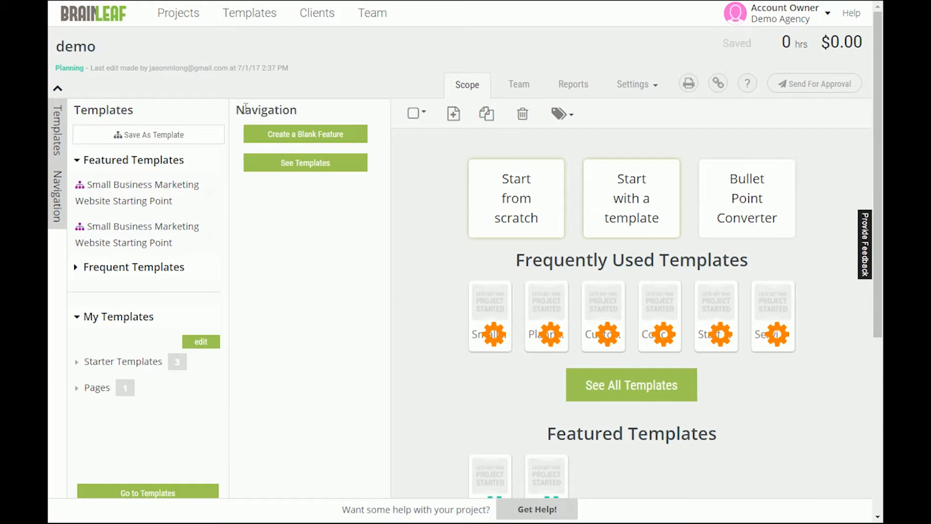
{"action": "left_click", "coordinate": [57, 192]}
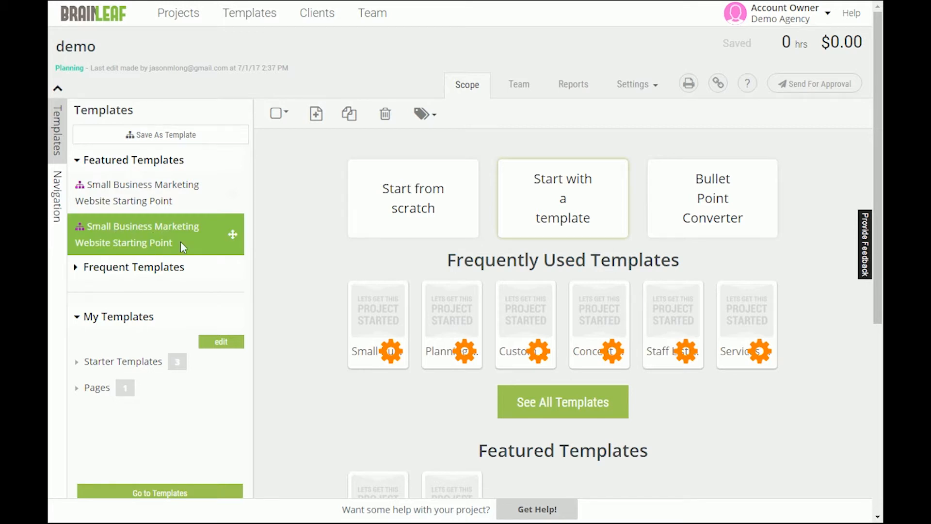
{"action": "left_click_drag", "start_coordinate": [233, 235], "coordinate": [377, 156]}
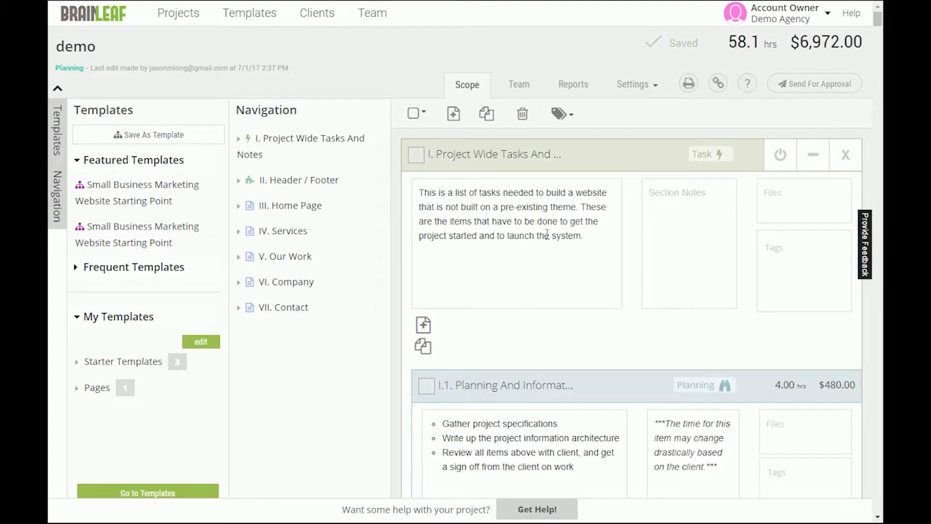
- Check the project's total hours and total cost, and hide the template list while keeping the section outline
{"action": "left_click_drag", "start_coordinate": [726, 42], "coordinate": [863, 43]}
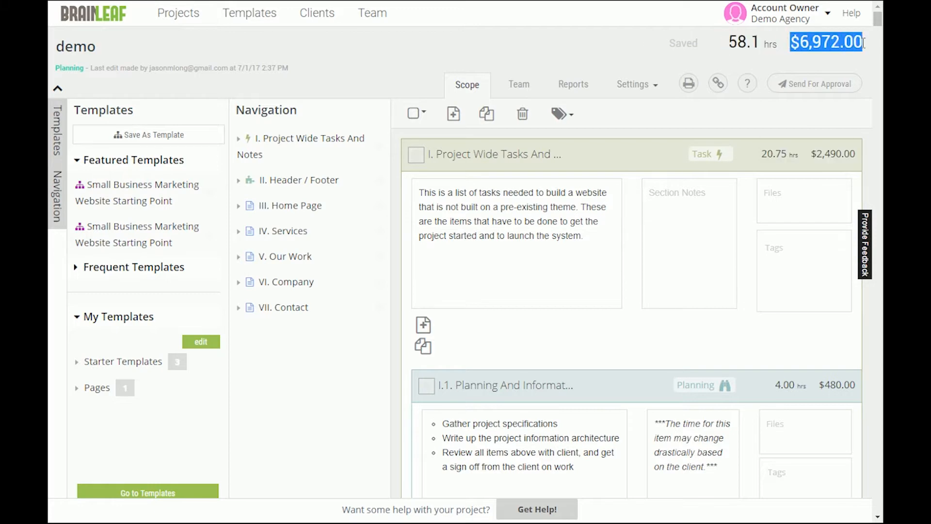
{"action": "left_click", "coordinate": [864, 42]}
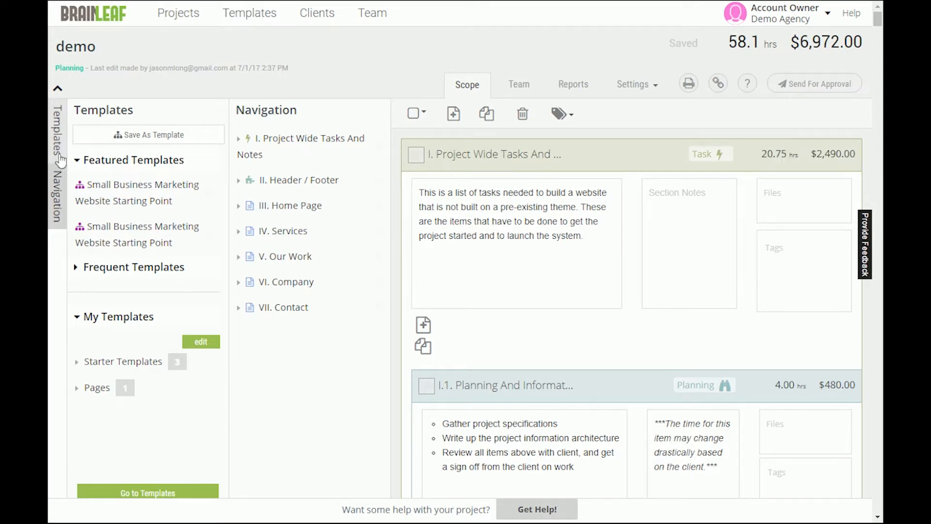
{"action": "left_click", "coordinate": [52, 137]}
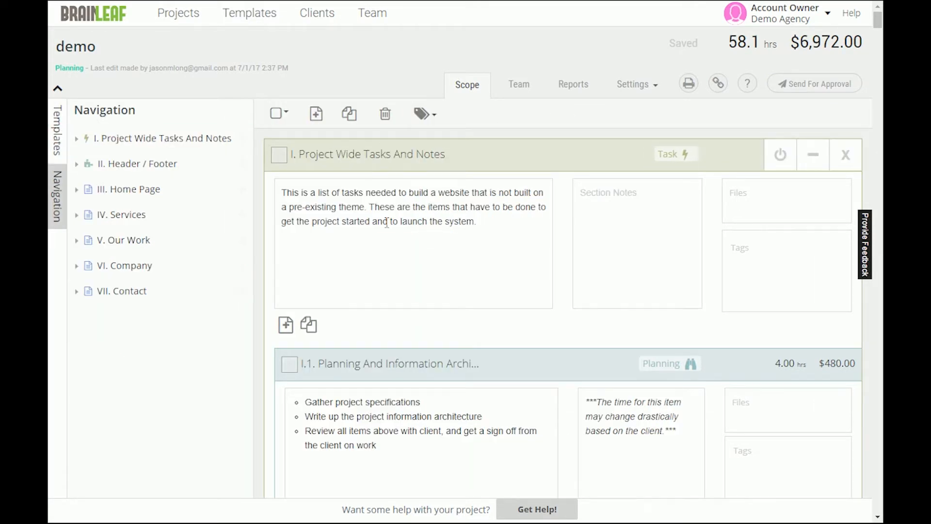
- Go through the scope sections in the outline one after another, from Header / Footer to Contact
{"action": "scroll", "coordinate": [155, 145], "scroll_direction": "down", "scroll_amount": 1}
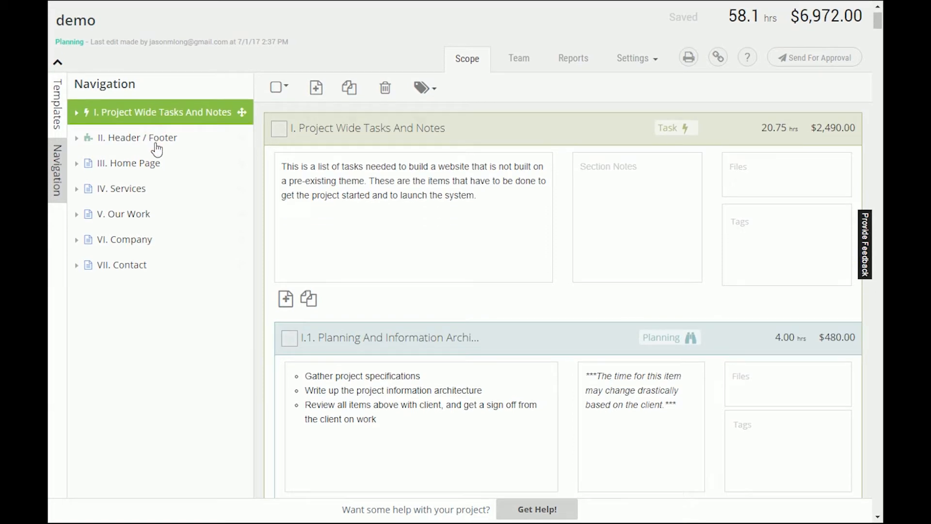
{"action": "left_click", "coordinate": [146, 139]}
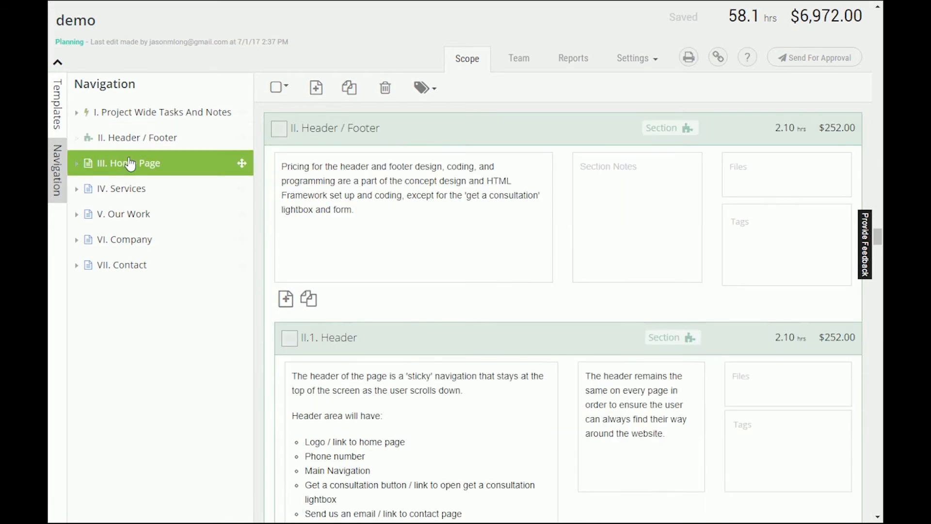
{"action": "left_click", "coordinate": [128, 167]}
{"action": "left_click", "coordinate": [128, 189]}
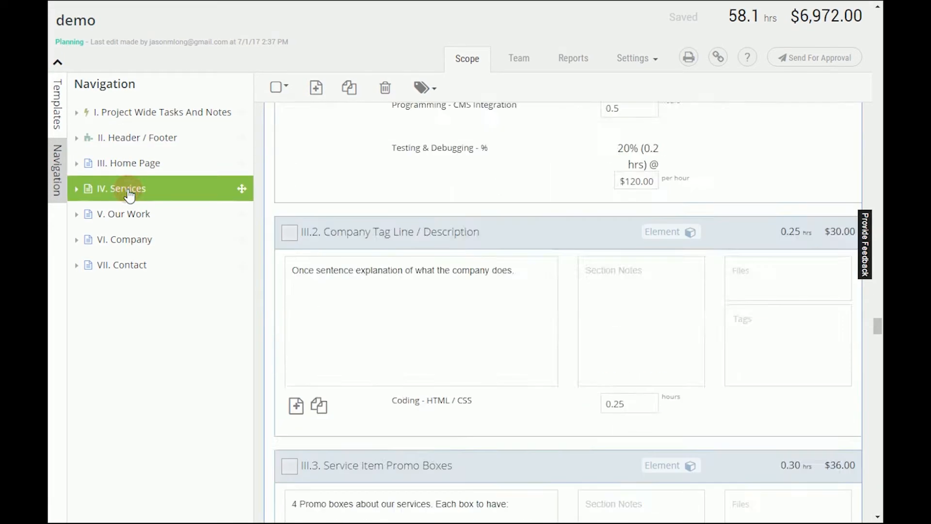
{"action": "left_click", "coordinate": [124, 217]}
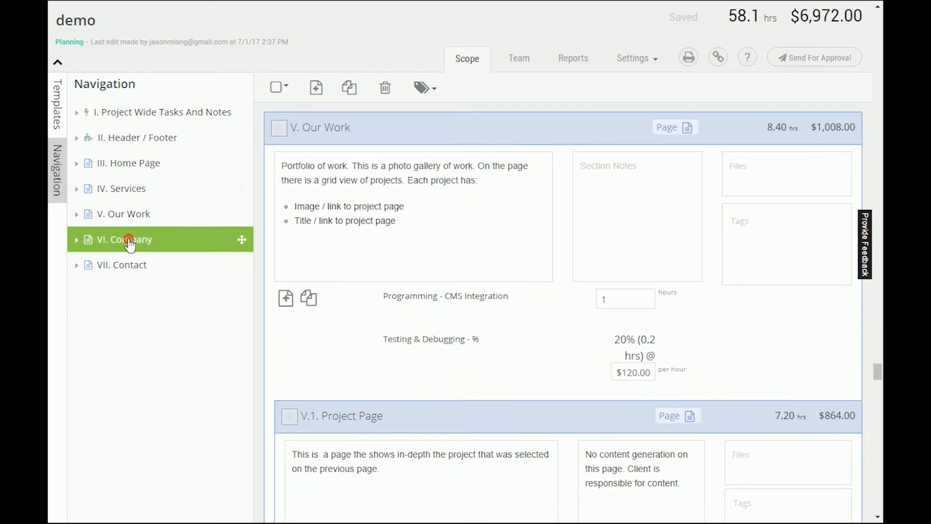
{"action": "left_click", "coordinate": [129, 241]}
{"action": "left_click", "coordinate": [134, 270]}
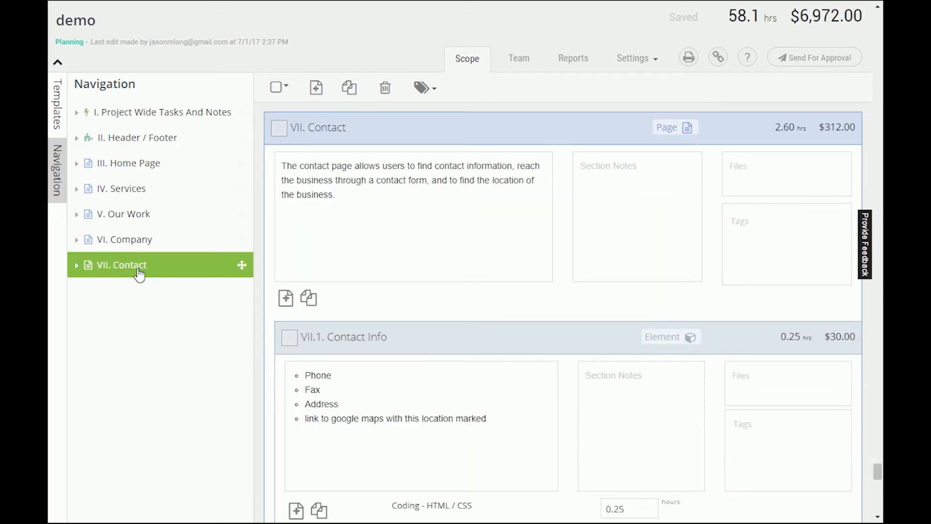
- Look through the cards of Project Wide Tasks And Notes, down to the Client meeting / discovery task under Concept Design
{"action": "left_click", "coordinate": [138, 123]}
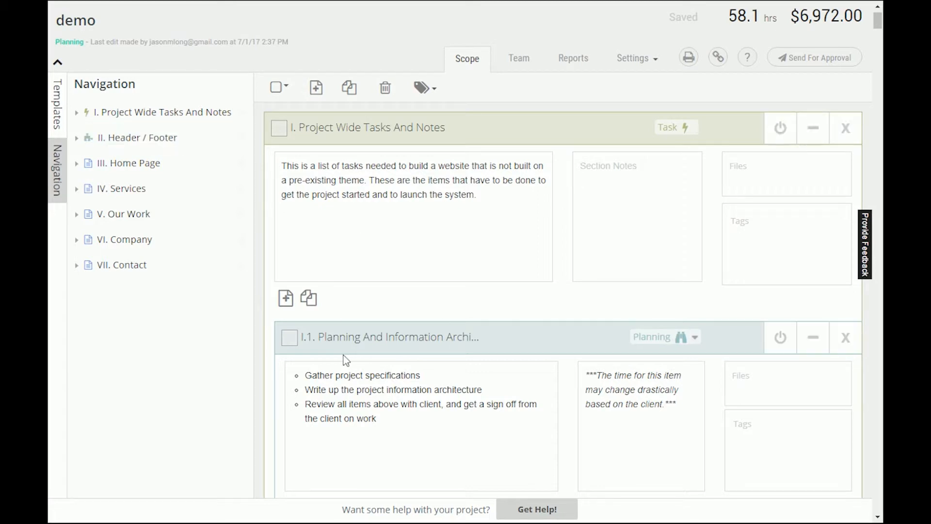
{"action": "scroll", "coordinate": [530, 349], "scroll_direction": "down", "scroll_amount": 5}
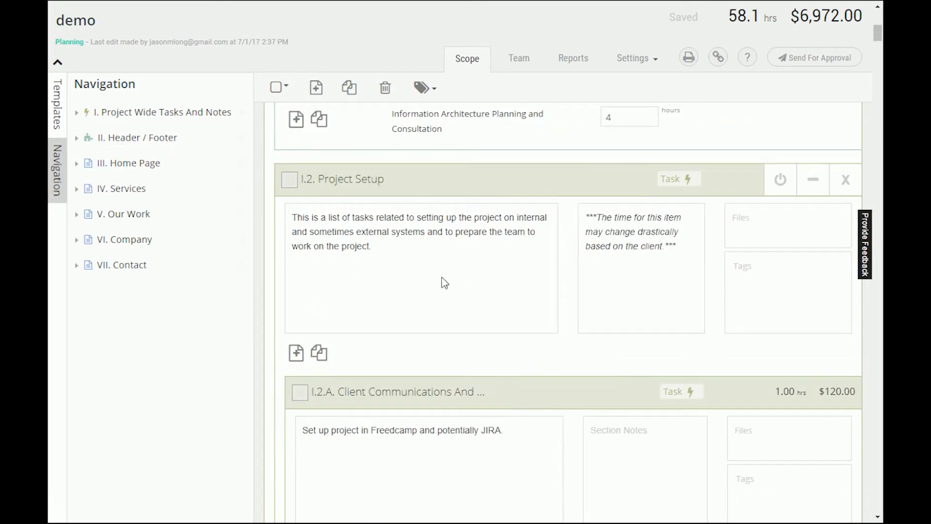
{"action": "scroll", "coordinate": [443, 281], "scroll_direction": "down", "scroll_amount": 8}
{"action": "scroll", "coordinate": [570, 376], "scroll_direction": "down", "scroll_amount": 12}
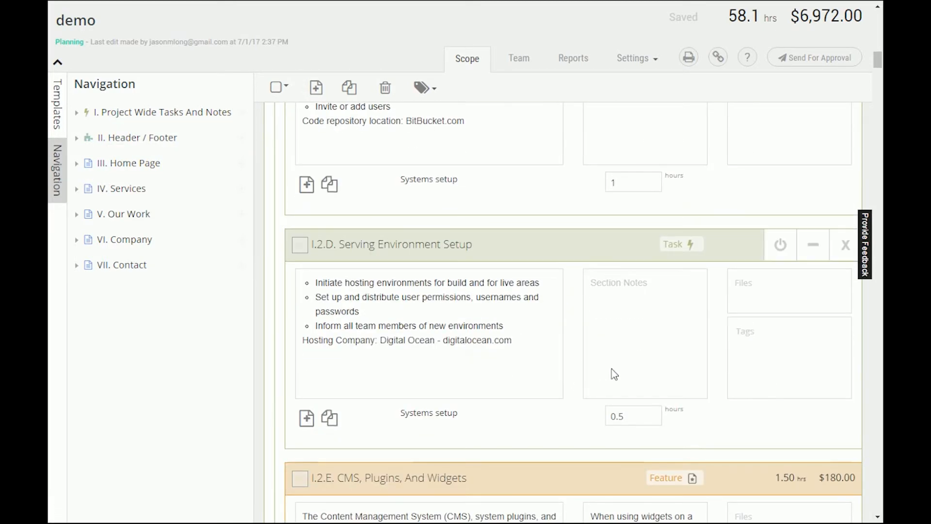
{"action": "scroll", "coordinate": [623, 393], "scroll_direction": "down", "scroll_amount": 15}
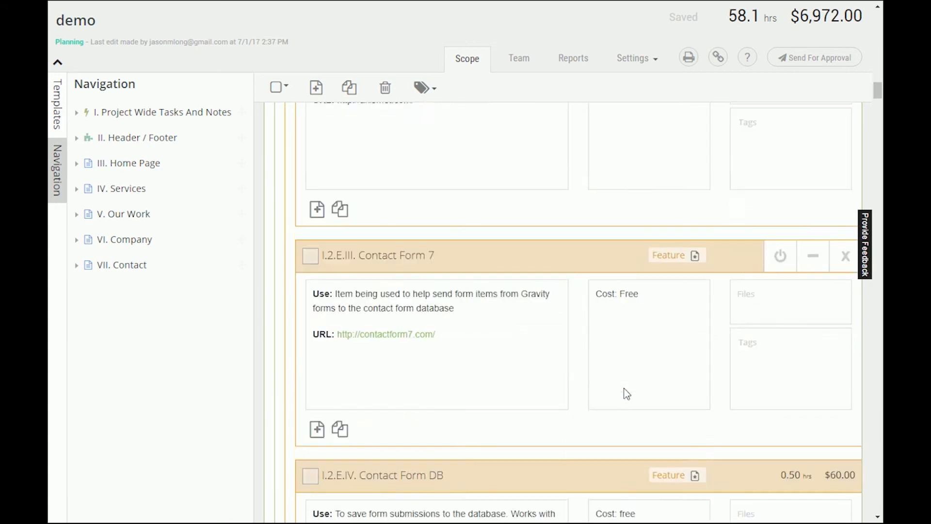
{"action": "scroll", "coordinate": [620, 390], "scroll_direction": "down", "scroll_amount": 4}
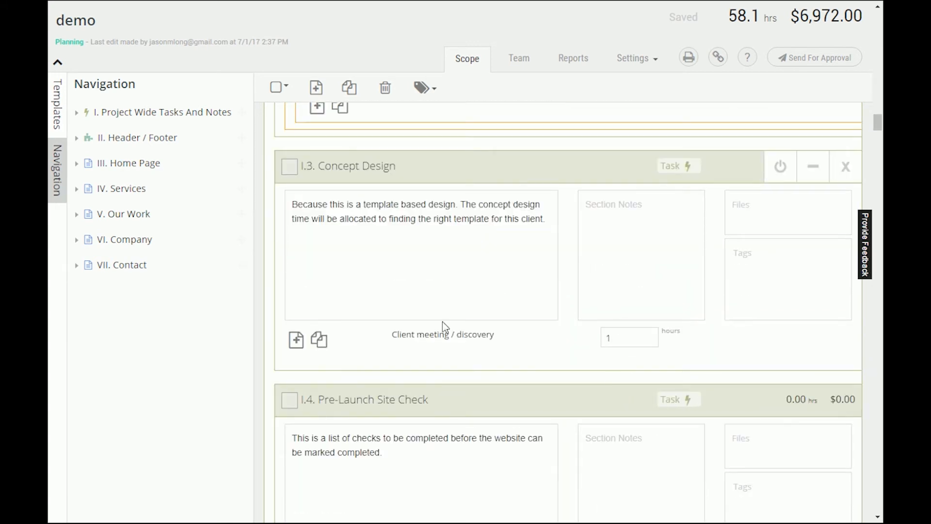
{"action": "left_click_drag", "start_coordinate": [412, 334], "coordinate": [505, 331]}
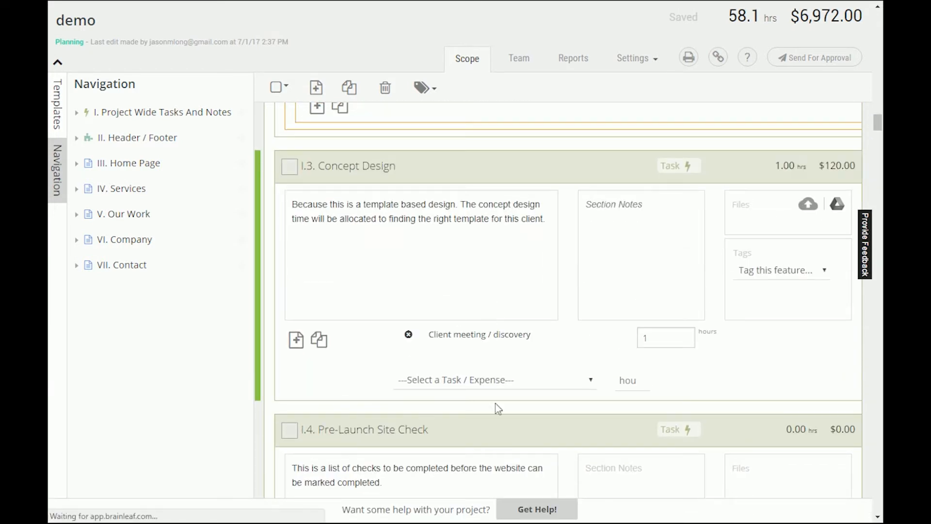
- Add the line "new text goes" to the Concept Design card's description and change the card's type to Notes
{"action": "left_click", "coordinate": [484, 265]}
{"action": "left_click", "coordinate": [395, 278]}
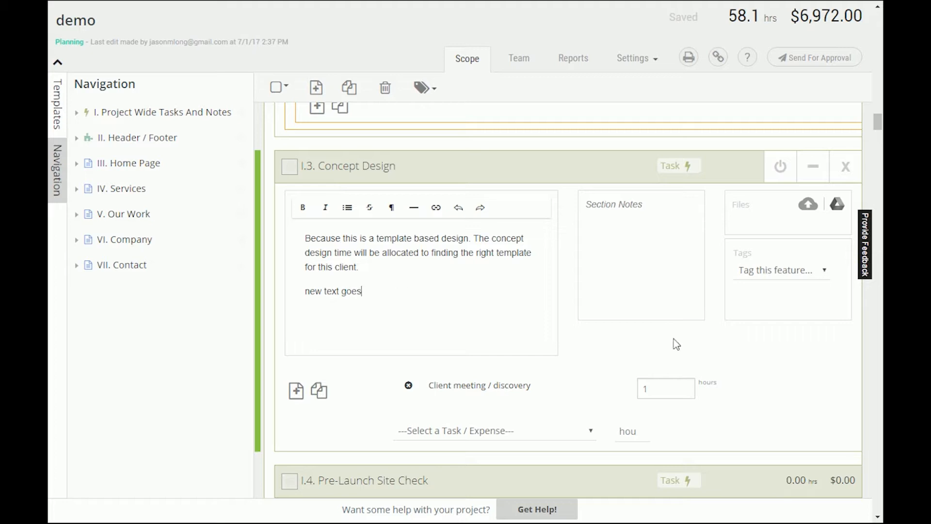
{"action": "left_click", "coordinate": [726, 360]}
{"action": "left_click", "coordinate": [683, 166]}
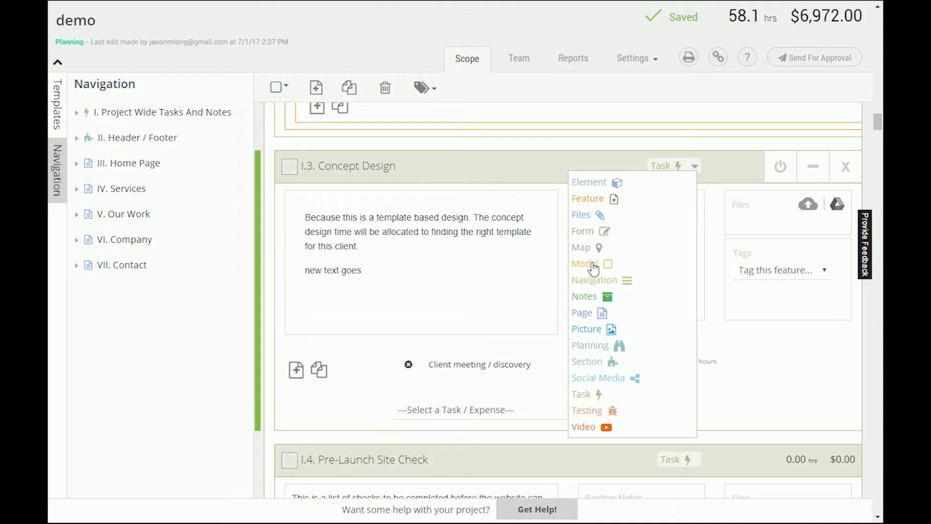
{"action": "left_click", "coordinate": [584, 297]}
{"action": "left_click", "coordinate": [798, 345]}
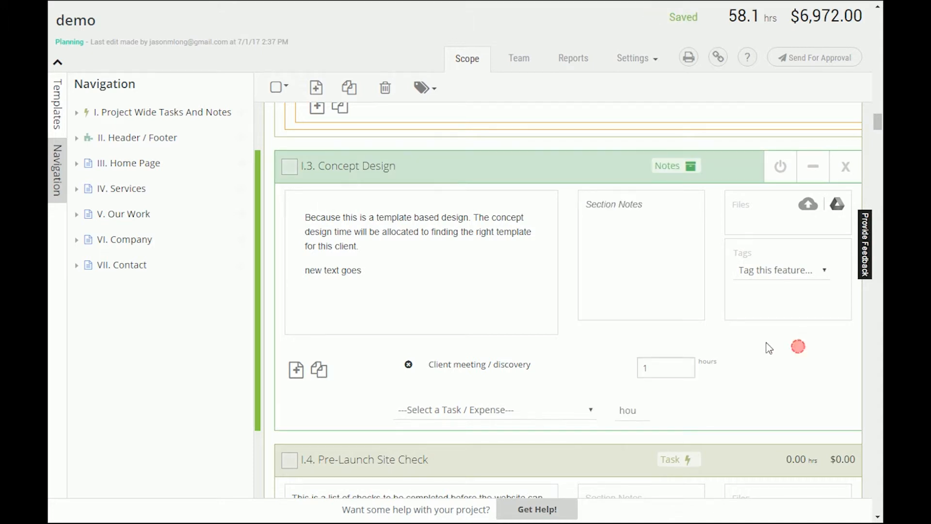
- Add an Information Architecture Planning and Consultation task of 8 hours to the Concept Design card
{"action": "left_click", "coordinate": [474, 409]}
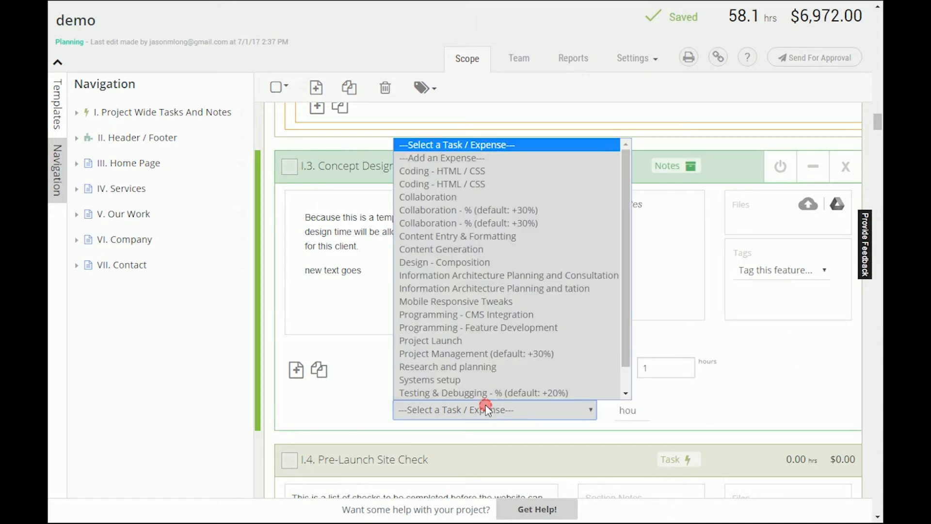
{"action": "left_click", "coordinate": [500, 249]}
{"action": "left_click", "coordinate": [515, 410]}
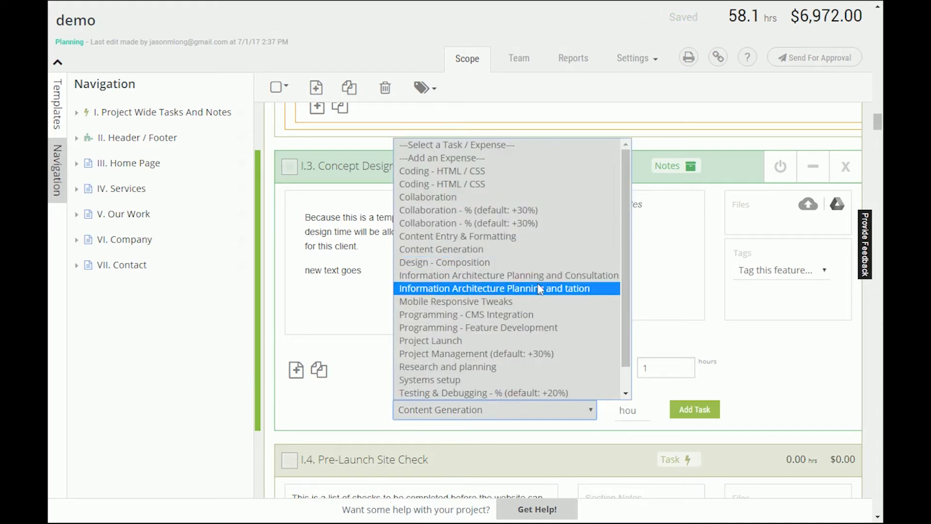
{"action": "left_click", "coordinate": [555, 289]}
{"action": "left_click", "coordinate": [550, 407]}
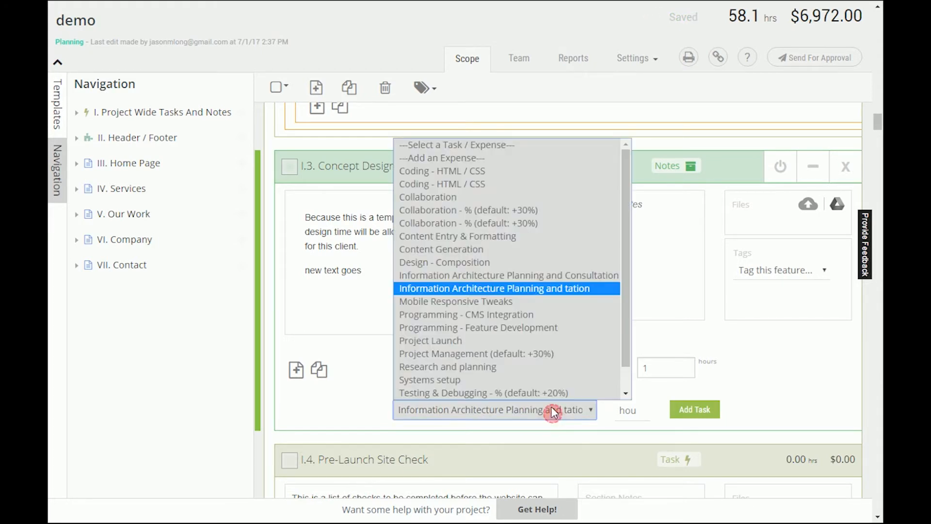
{"action": "left_click", "coordinate": [554, 275]}
{"action": "left_click", "coordinate": [631, 410]}
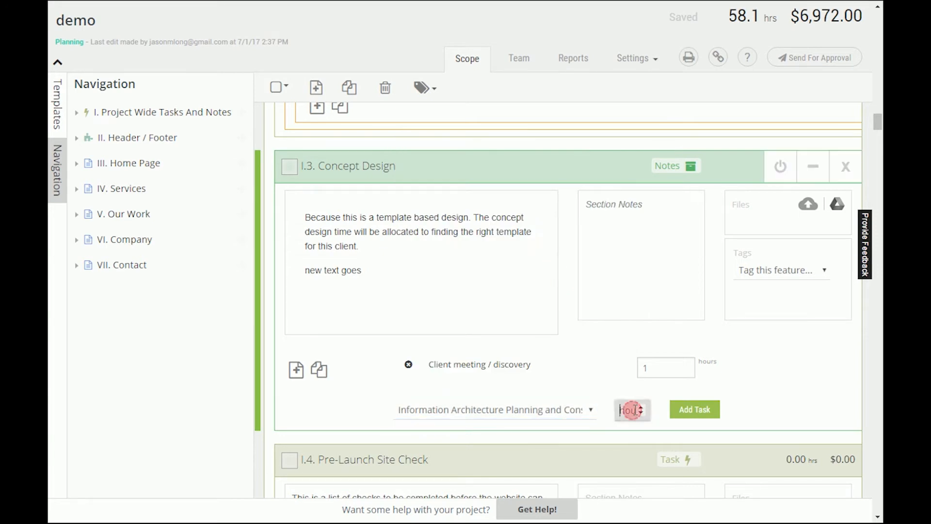
{"action": "type", "text": "8"}
{"action": "key", "text": "Return"}
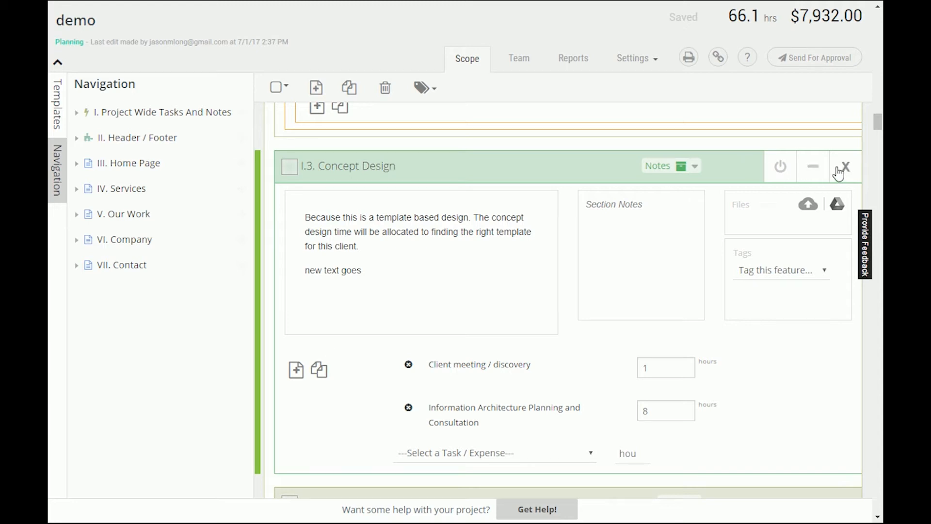
- Turn the Concept Design card off and on again, and delete it from the scope
{"action": "left_click", "coordinate": [780, 170]}
{"action": "left_click", "coordinate": [779, 171]}
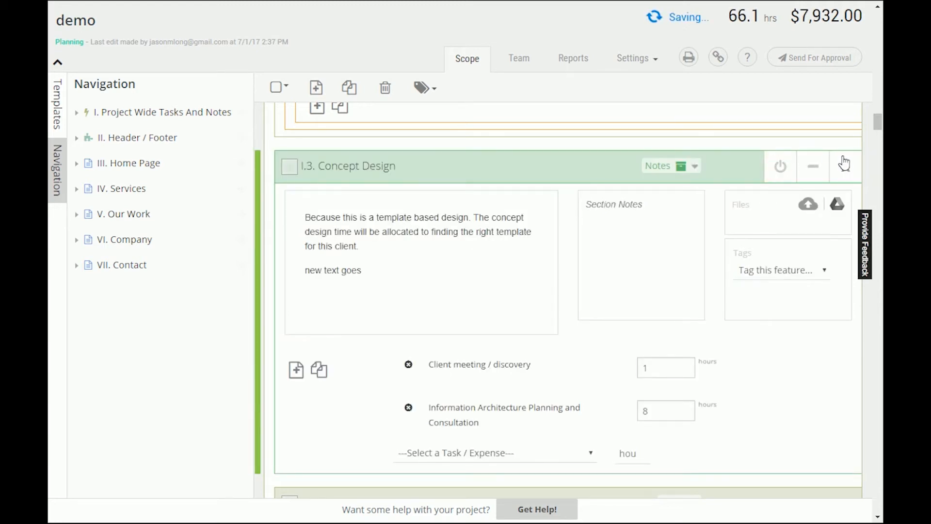
{"action": "left_click", "coordinate": [844, 166]}
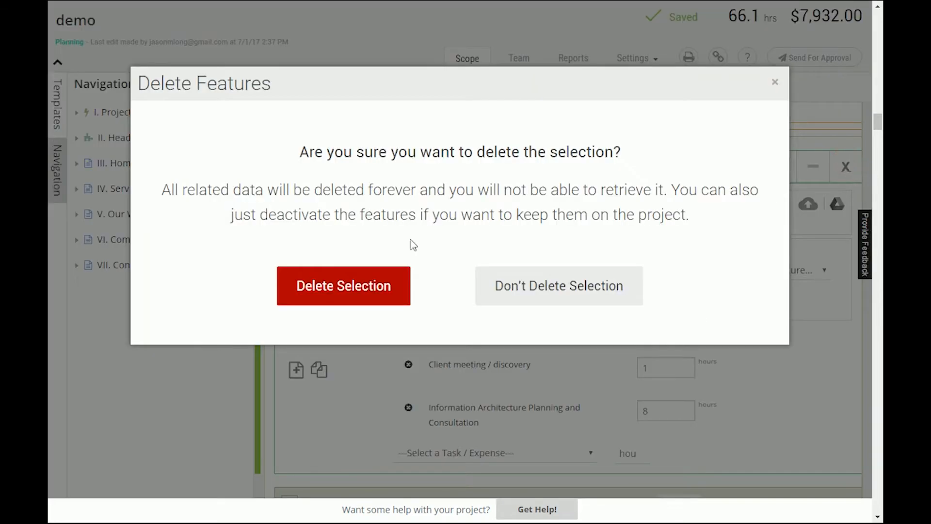
{"action": "left_click", "coordinate": [321, 290]}
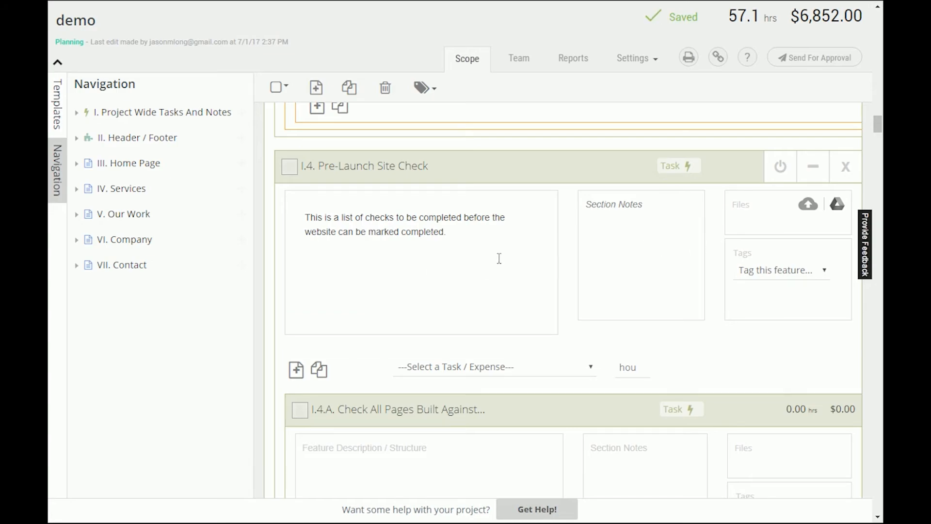
{"action": "scroll", "coordinate": [388, 279], "scroll_direction": "up", "scroll_amount": 10}
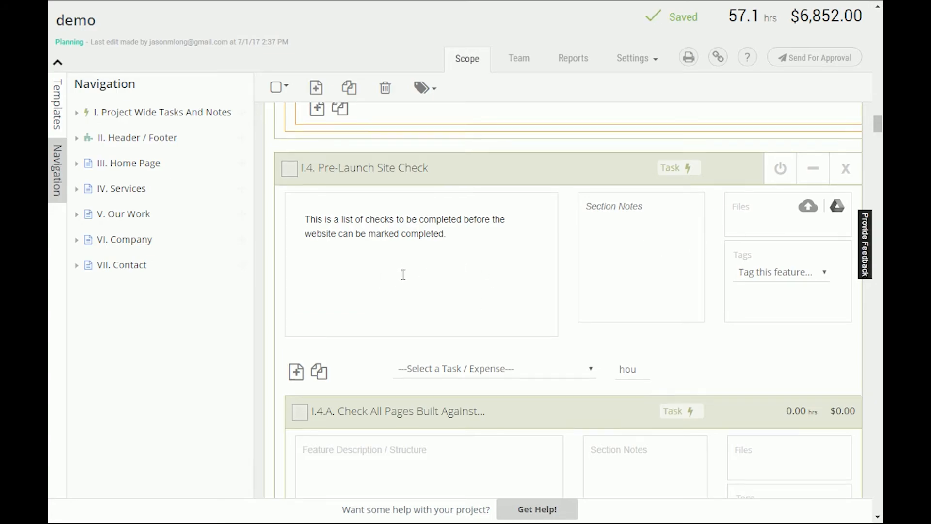
{"action": "scroll", "coordinate": [486, 279], "scroll_direction": "up", "scroll_amount": 4}
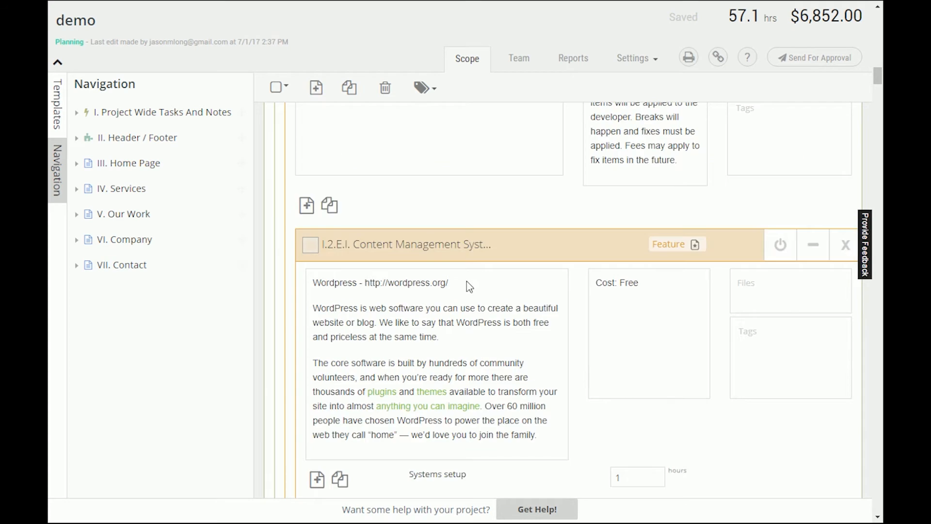
- Select the CMS, Plugins, And Widgets card and look through its sub-cards from Content Management System to Yoast
{"action": "scroll", "coordinate": [482, 300], "scroll_direction": "up", "scroll_amount": 8}
{"action": "scroll", "coordinate": [426, 227], "scroll_direction": "down", "scroll_amount": 3}
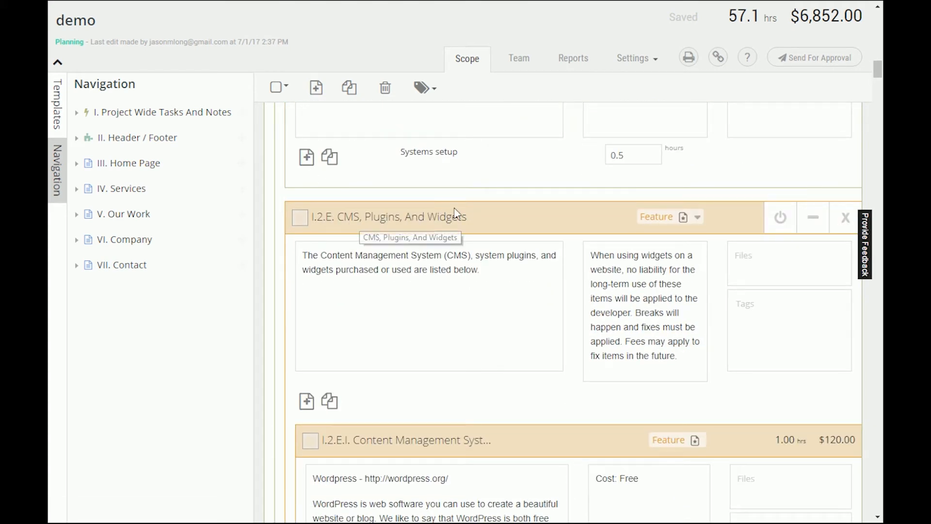
{"action": "left_click", "coordinate": [301, 217]}
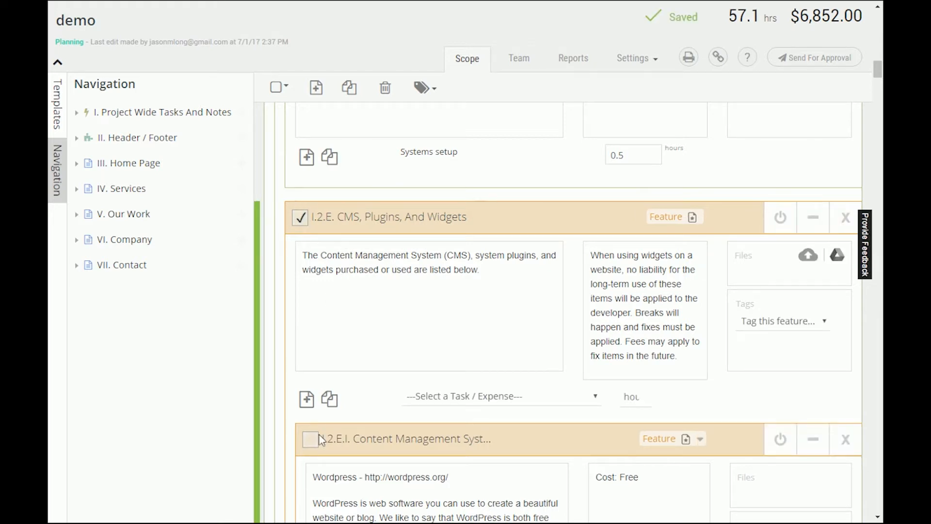
{"action": "left_click", "coordinate": [310, 442]}
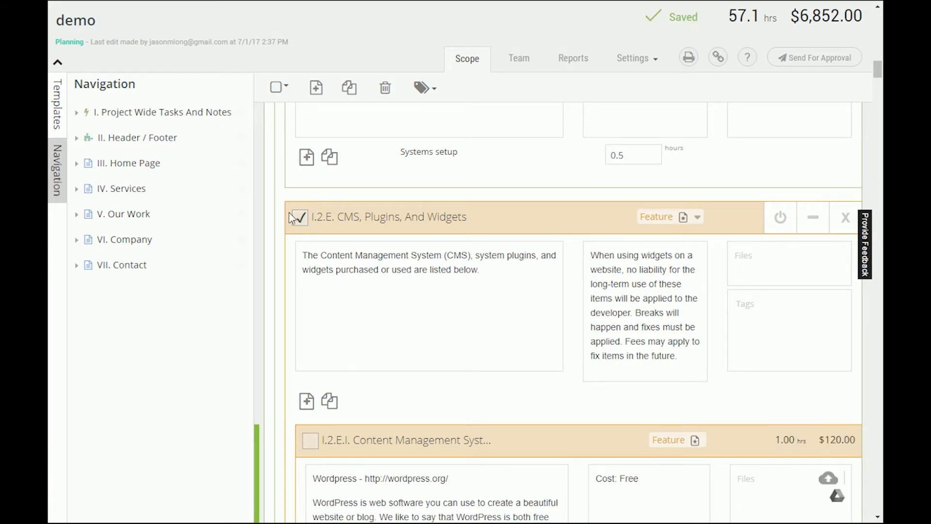
{"action": "scroll", "coordinate": [278, 229], "scroll_direction": "down", "scroll_amount": 10}
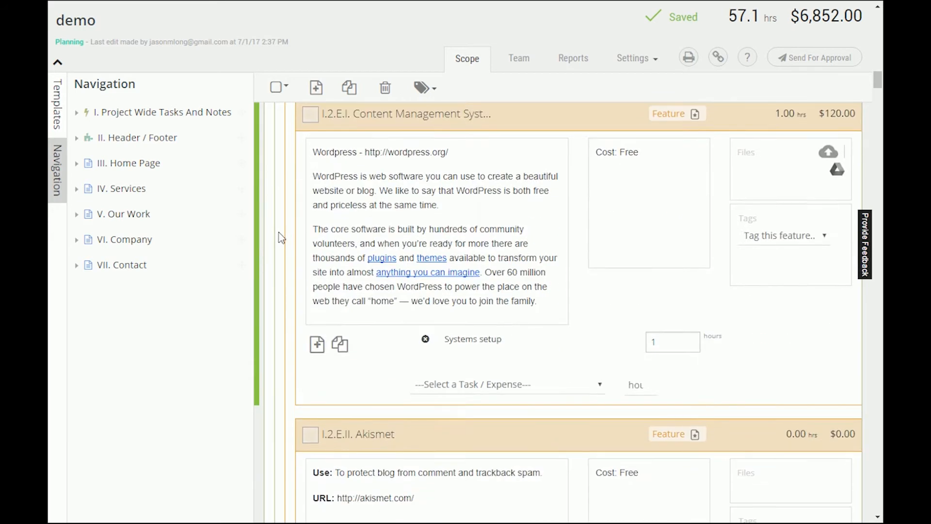
{"action": "scroll", "coordinate": [286, 241], "scroll_direction": "down", "scroll_amount": 17}
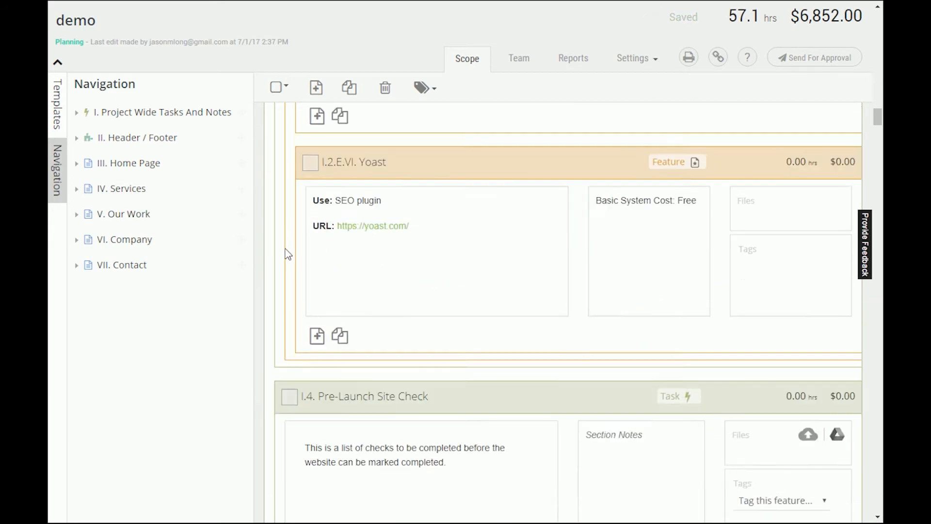
{"action": "scroll", "coordinate": [776, 223], "scroll_direction": "up", "scroll_amount": 8}
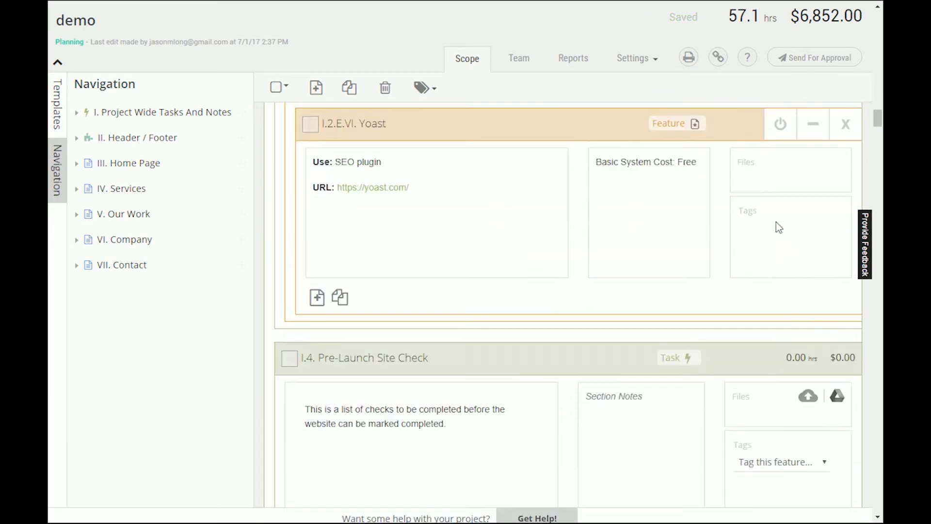
{"action": "scroll", "coordinate": [775, 223], "scroll_direction": "up", "scroll_amount": 10}
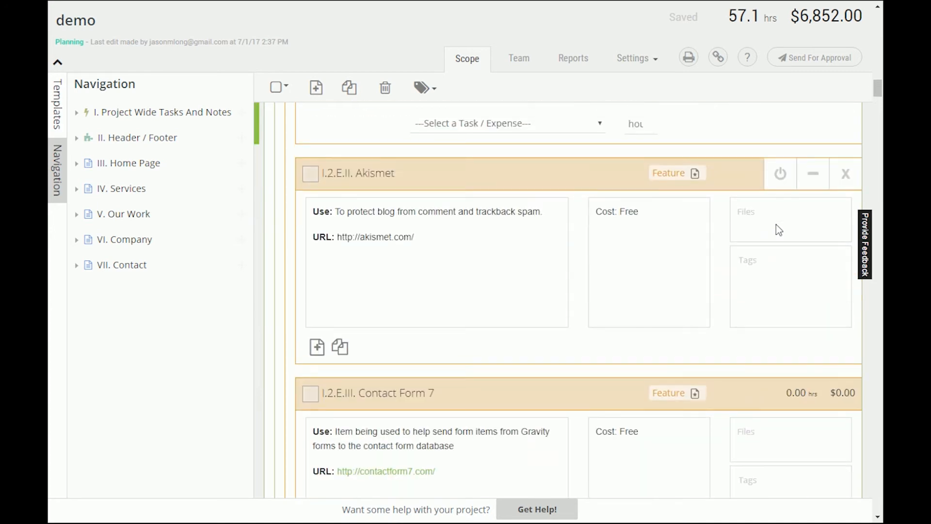
{"action": "scroll", "coordinate": [776, 227], "scroll_direction": "up", "scroll_amount": 2}
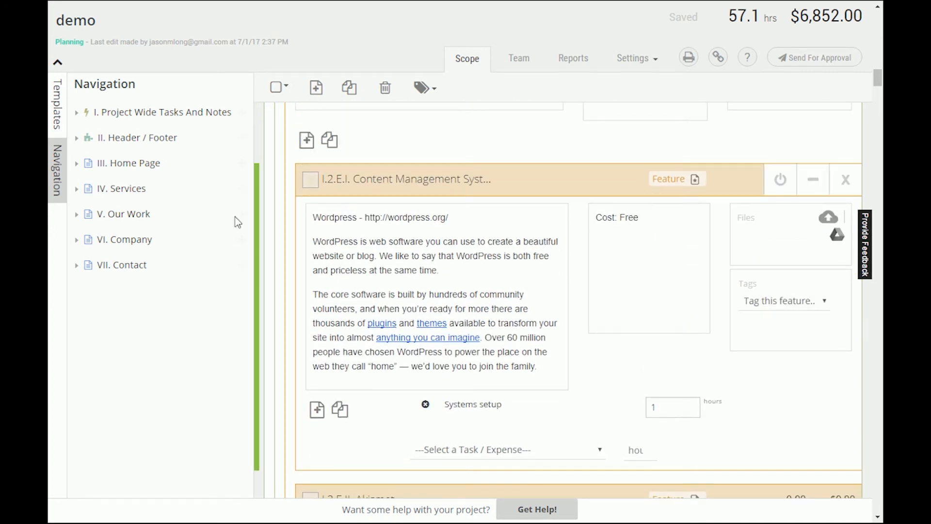
- Start saving the selected card as a template titled "plugins" in the Uncategorized category
{"action": "left_click", "coordinate": [57, 105]}
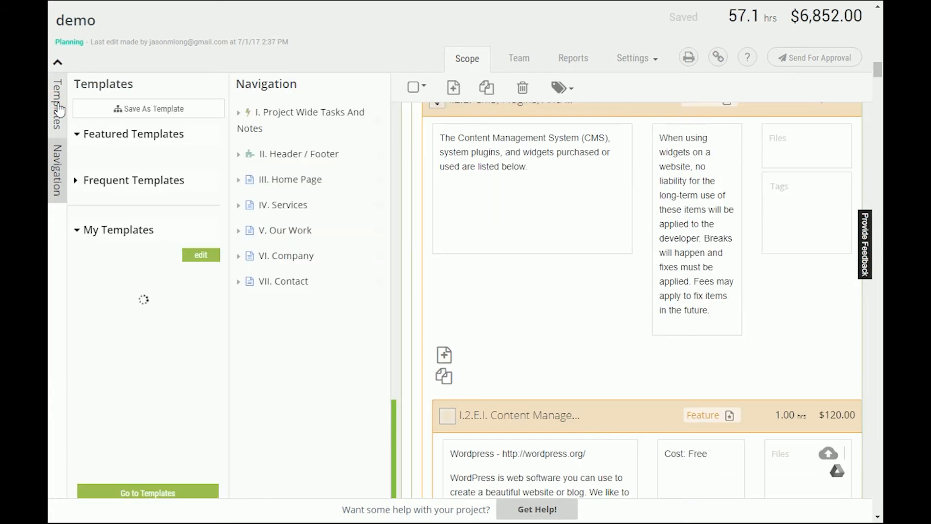
{"action": "left_click", "coordinate": [141, 110]}
{"action": "left_click", "coordinate": [261, 153]}
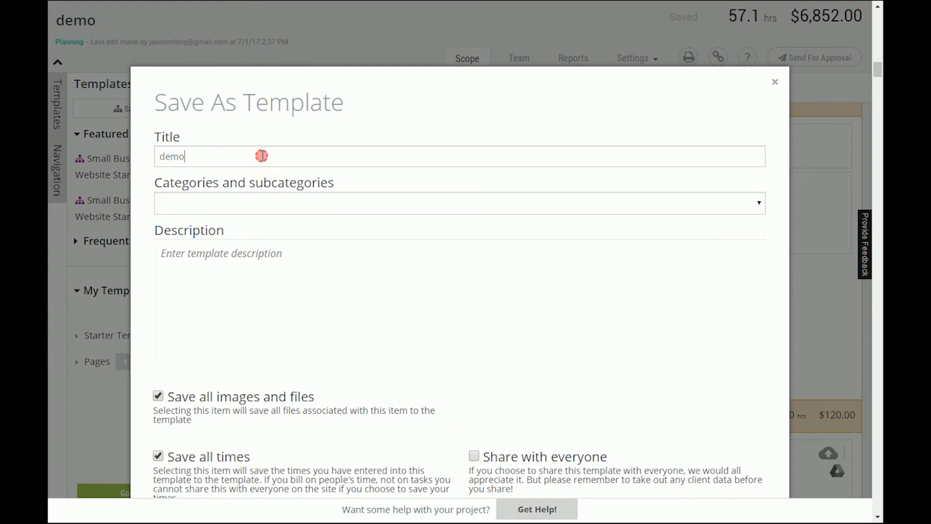
{"action": "type", "text": "plugins"}
{"action": "key", "text": "Tab"}
{"action": "left_click", "coordinate": [319, 203]}
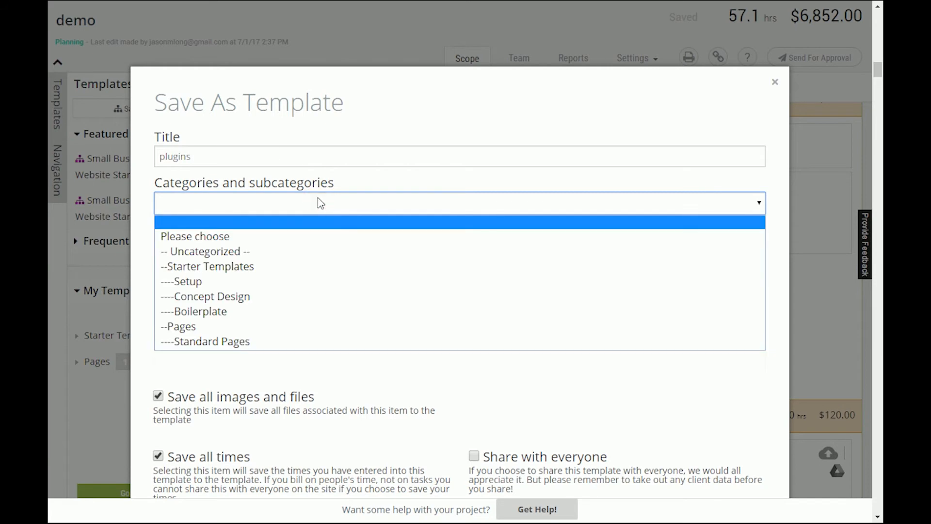
{"action": "left_click", "coordinate": [308, 252]}
- Enter "demo" as the template description and create the template
{"action": "left_click", "coordinate": [346, 307]}
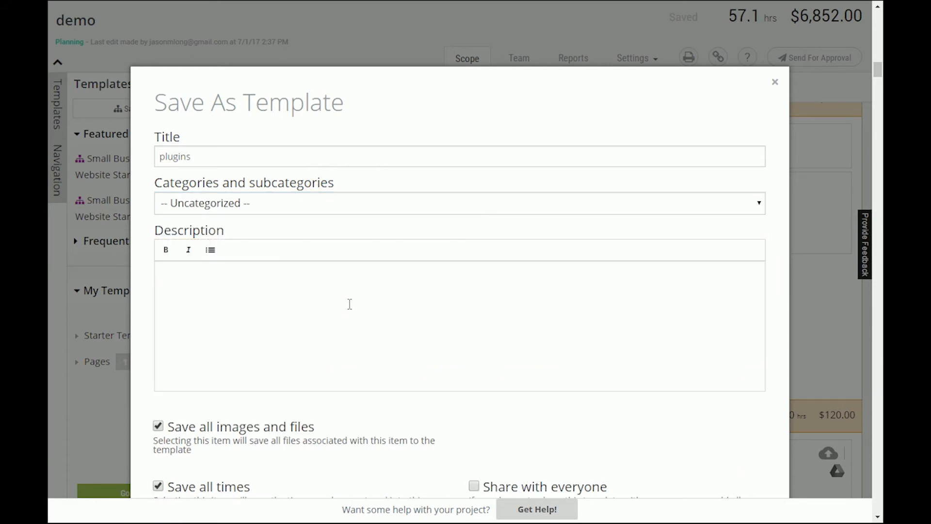
{"action": "type", "text": "test"}
{"action": "scroll", "coordinate": [554, 386], "scroll_direction": "down", "scroll_amount": 1}
{"action": "key", "text": "BackSpace"}
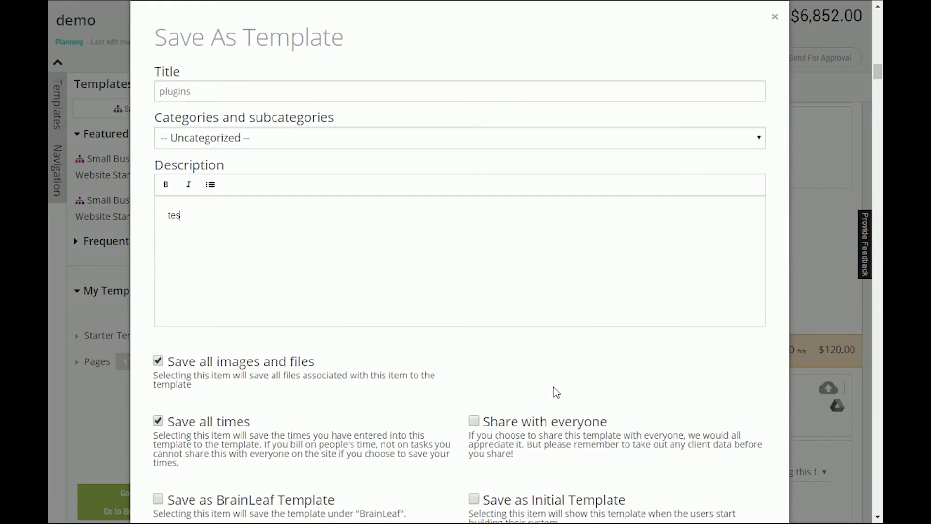
{"action": "type", "text": "demo"}
{"action": "scroll", "coordinate": [554, 388], "scroll_direction": "down", "scroll_amount": 3}
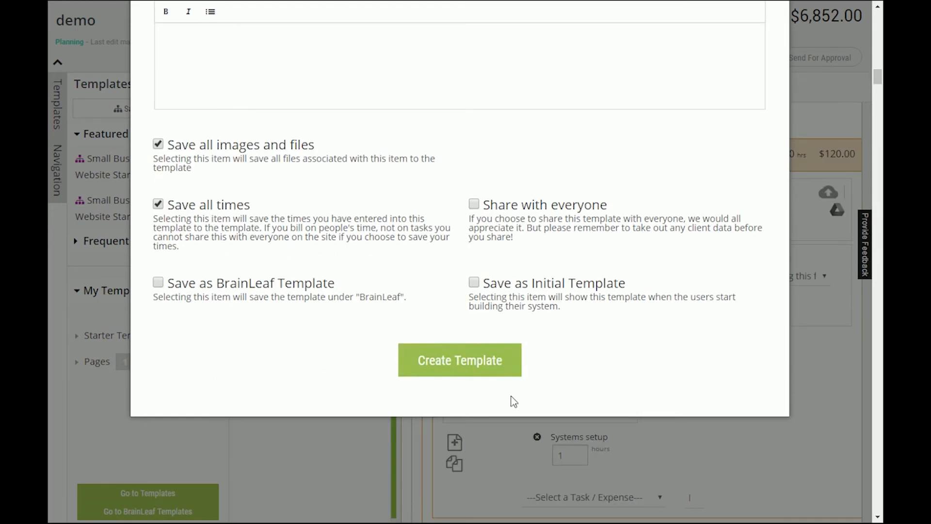
{"action": "left_click", "coordinate": [460, 368]}
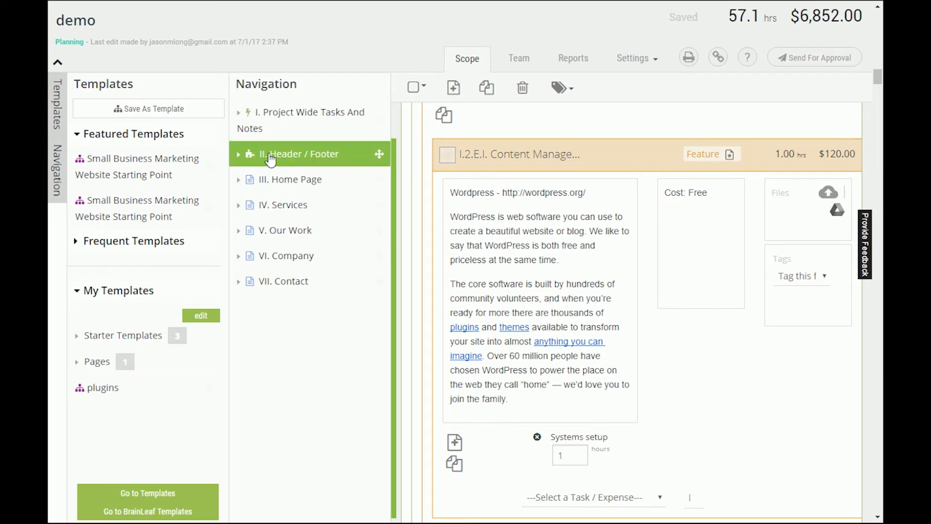
- Delete the CMS, Plugins, And Widgets card under Project Setup from the scope
{"action": "left_click", "coordinate": [239, 115]}
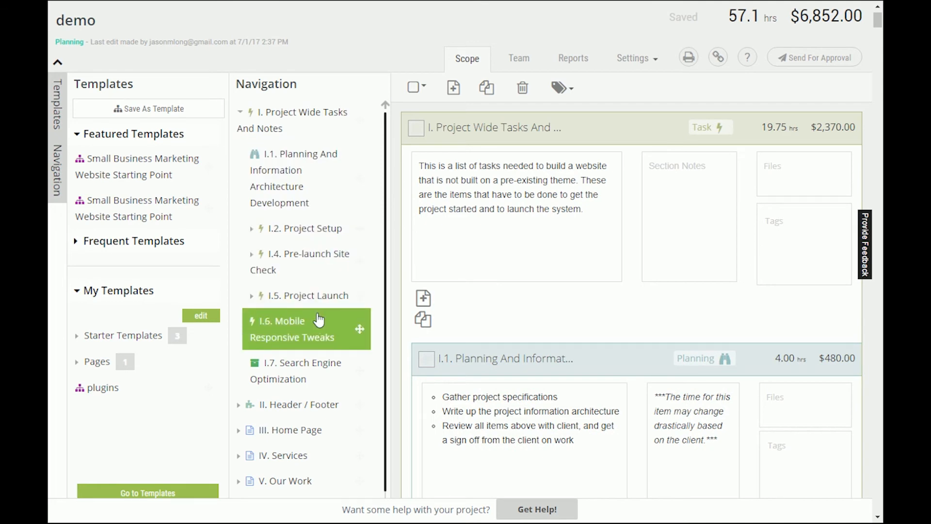
{"action": "left_click", "coordinate": [301, 230]}
{"action": "scroll", "coordinate": [630, 315], "scroll_direction": "down", "scroll_amount": 10}
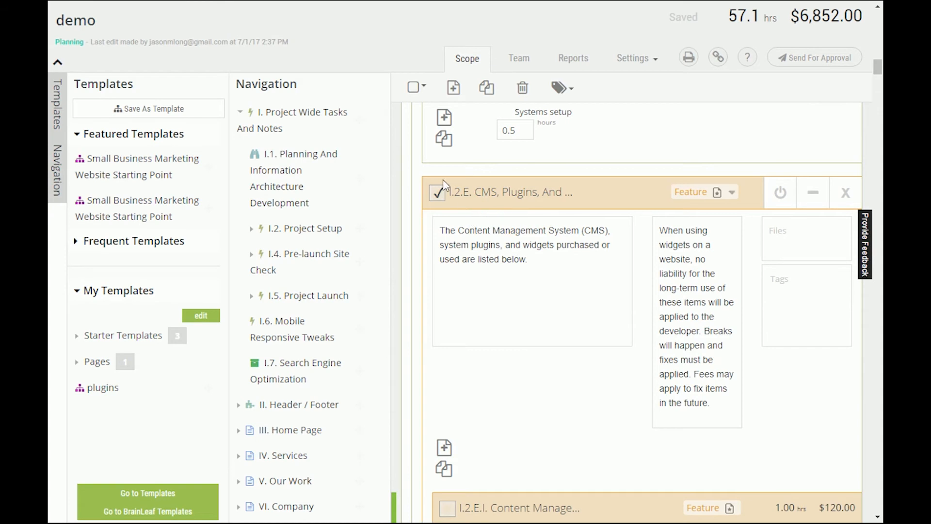
{"action": "left_click", "coordinate": [847, 194]}
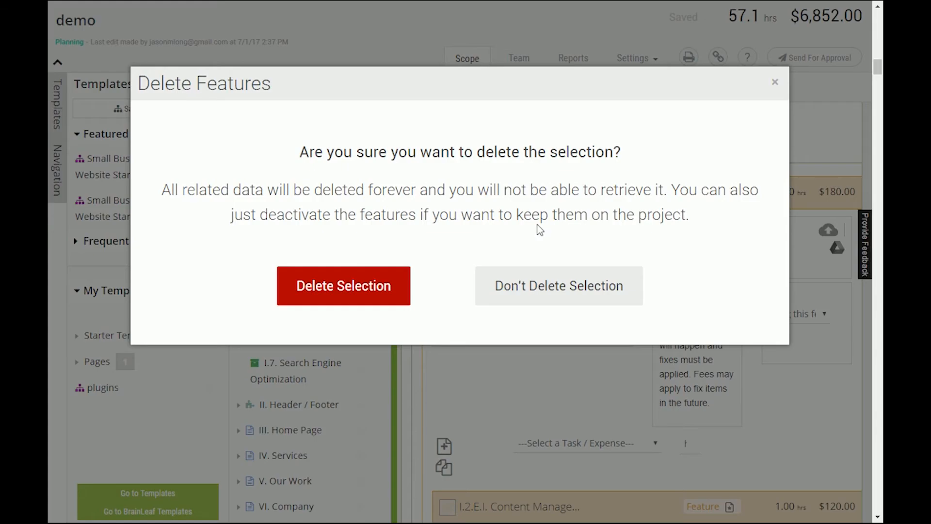
{"action": "left_click", "coordinate": [344, 275]}
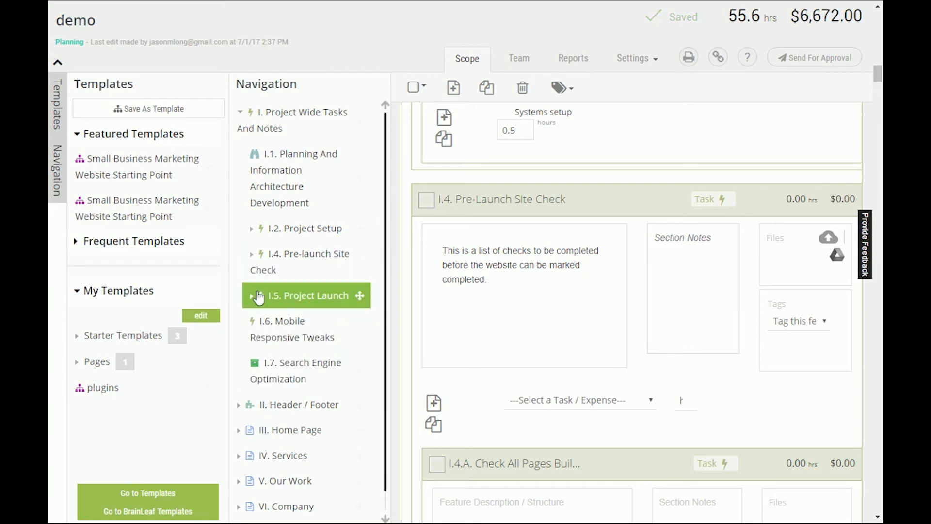
- Insert the plugins template as the first item under Project Setup and look through the inserted cards
{"action": "left_click", "coordinate": [253, 232]}
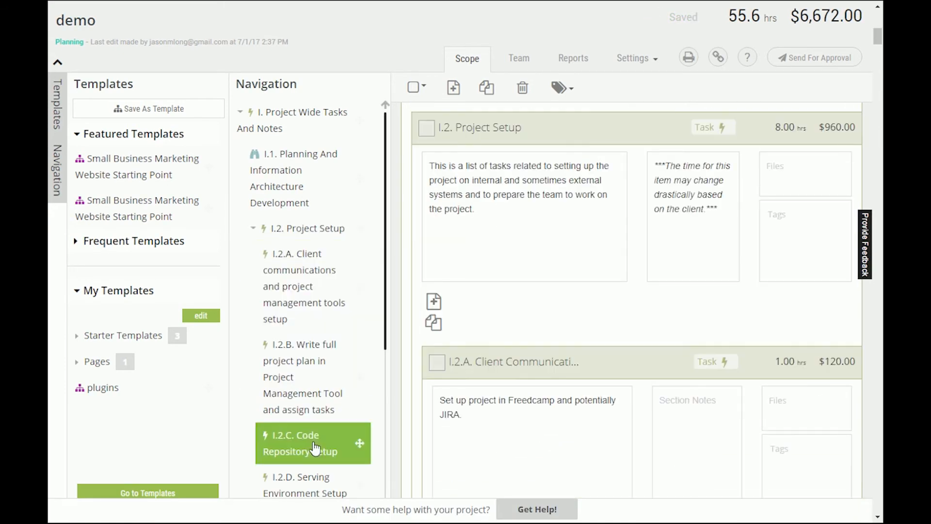
{"action": "scroll", "coordinate": [290, 385], "scroll_direction": "down", "scroll_amount": 7}
{"action": "scroll", "coordinate": [291, 388], "scroll_direction": "up", "scroll_amount": 5}
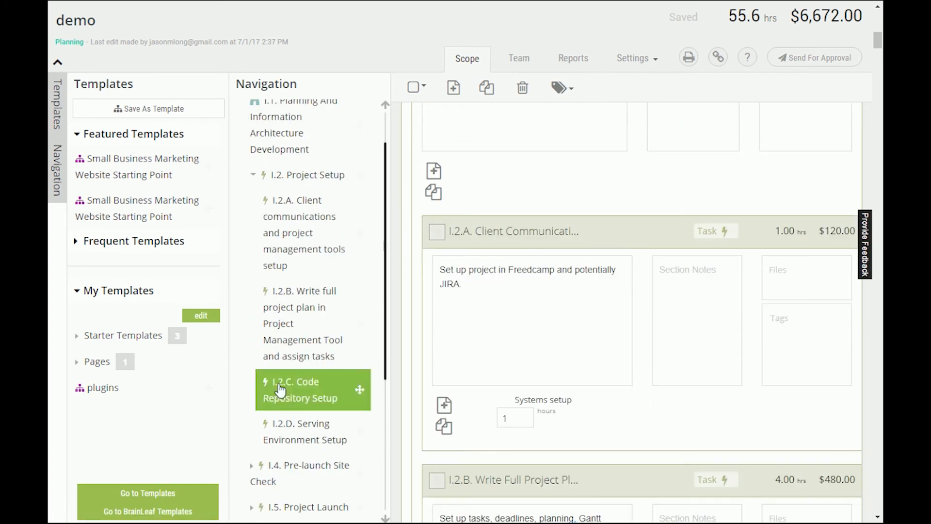
{"action": "left_click_drag", "start_coordinate": [208, 388], "coordinate": [314, 207]}
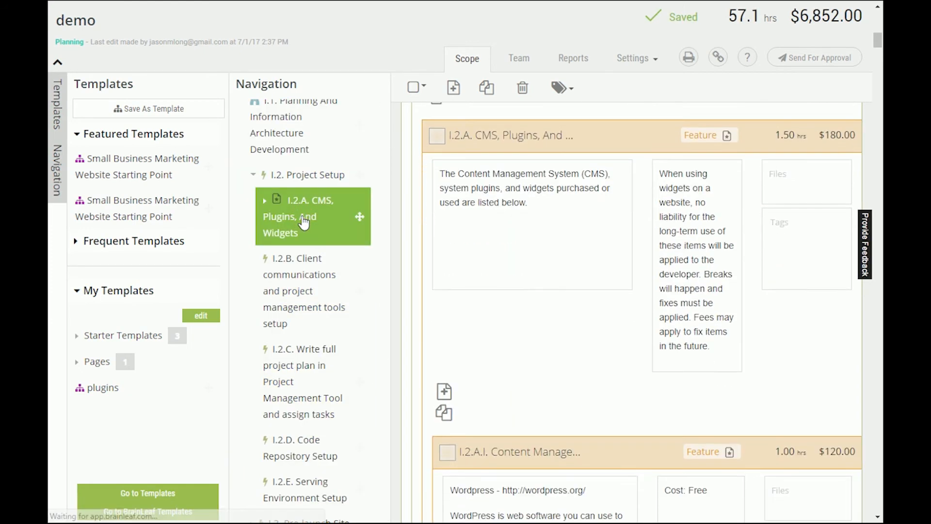
{"action": "scroll", "coordinate": [637, 324], "scroll_direction": "down", "scroll_amount": 17}
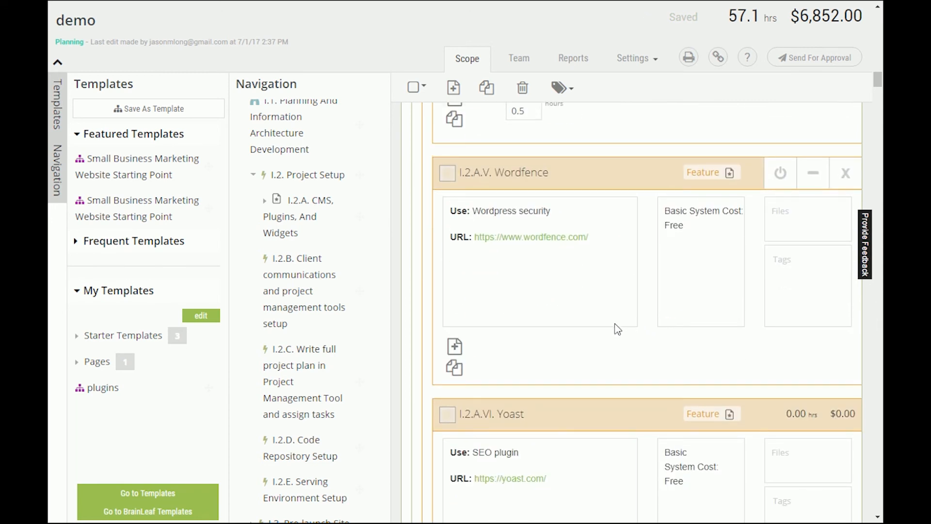
{"action": "scroll", "coordinate": [556, 293], "scroll_direction": "up", "scroll_amount": 20}
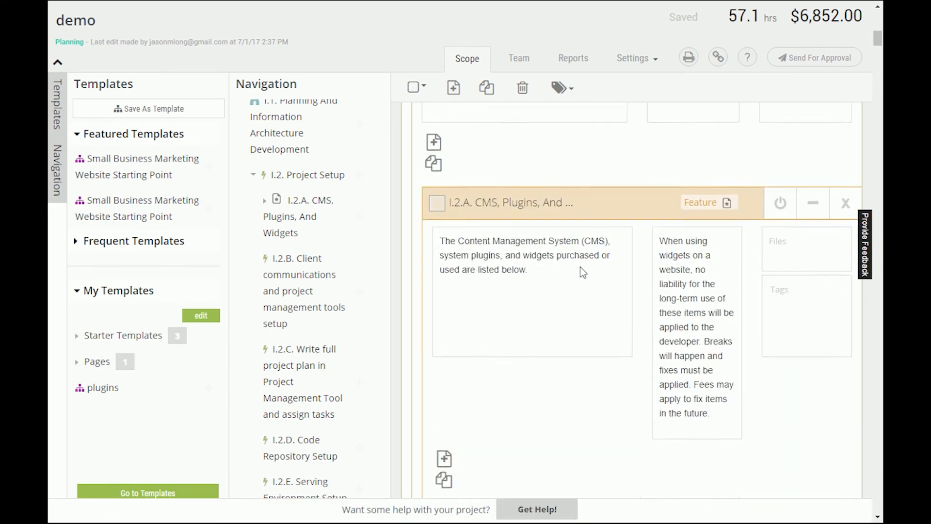
{"action": "scroll", "coordinate": [585, 273], "scroll_direction": "up", "scroll_amount": 2}
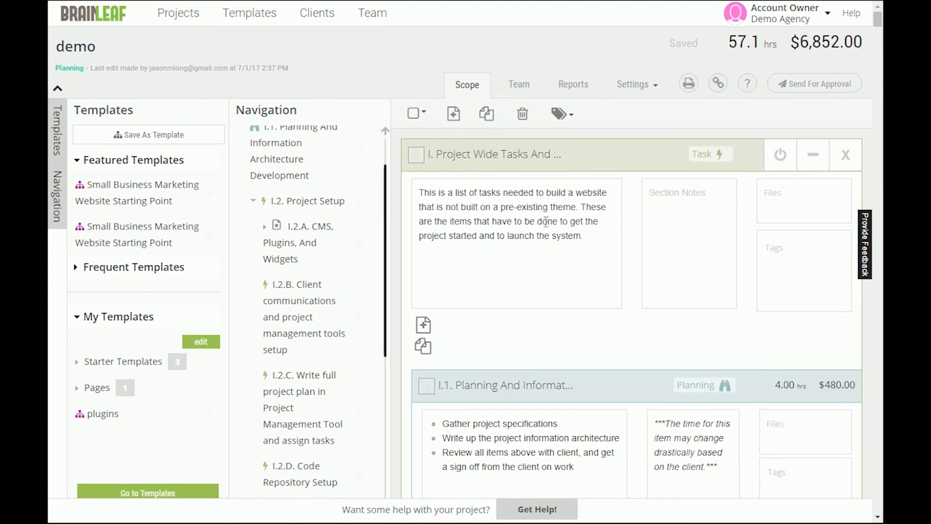
- Open the preview of the plugins template in My Templates and look through its cards
{"action": "left_click", "coordinate": [260, 15]}
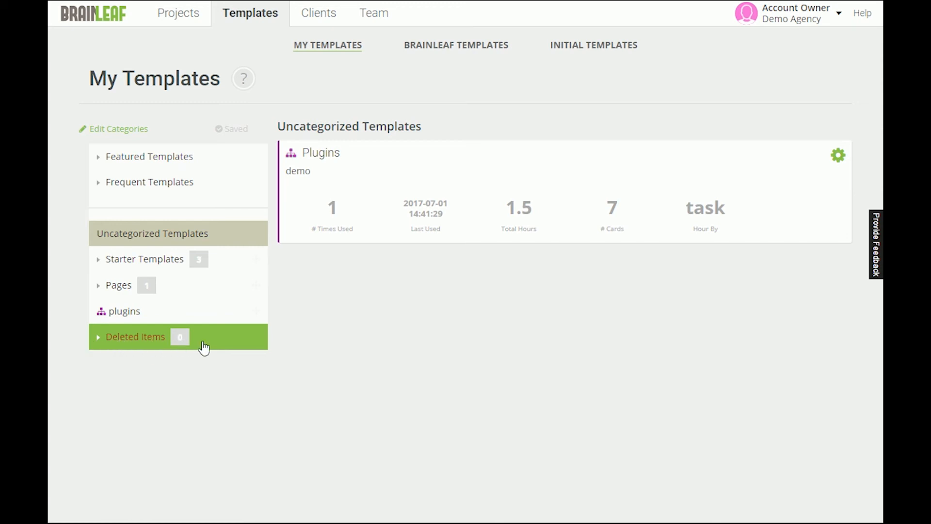
{"action": "left_click", "coordinate": [327, 155]}
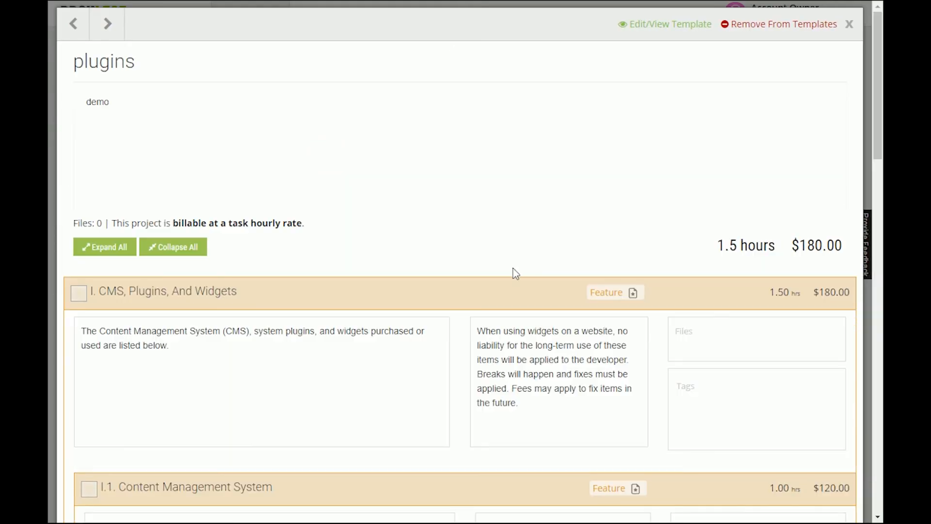
{"action": "scroll", "coordinate": [514, 269], "scroll_direction": "down", "scroll_amount": 20}
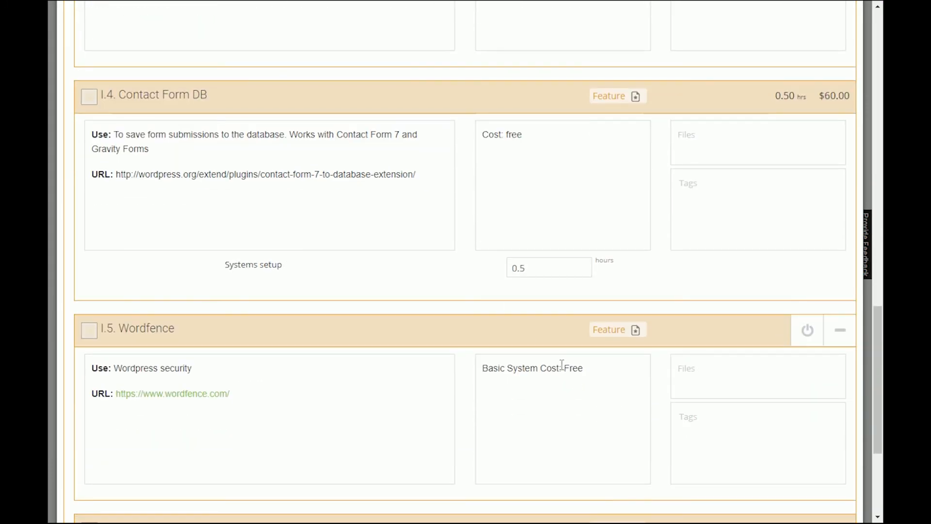
{"action": "scroll", "coordinate": [562, 364], "scroll_direction": "up", "scroll_amount": 1}
{"action": "scroll", "coordinate": [521, 326], "scroll_direction": "up", "scroll_amount": 10}
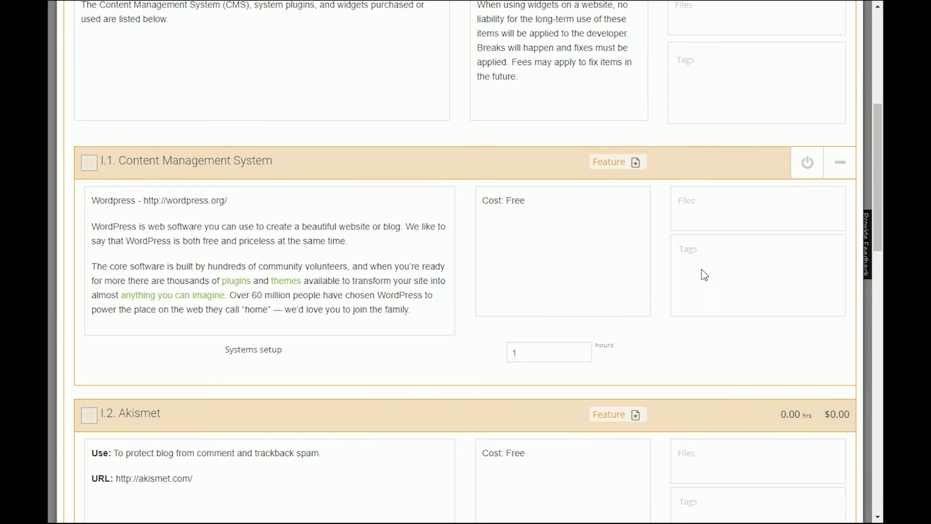
{"action": "scroll", "coordinate": [722, 290], "scroll_direction": "up", "scroll_amount": 5}
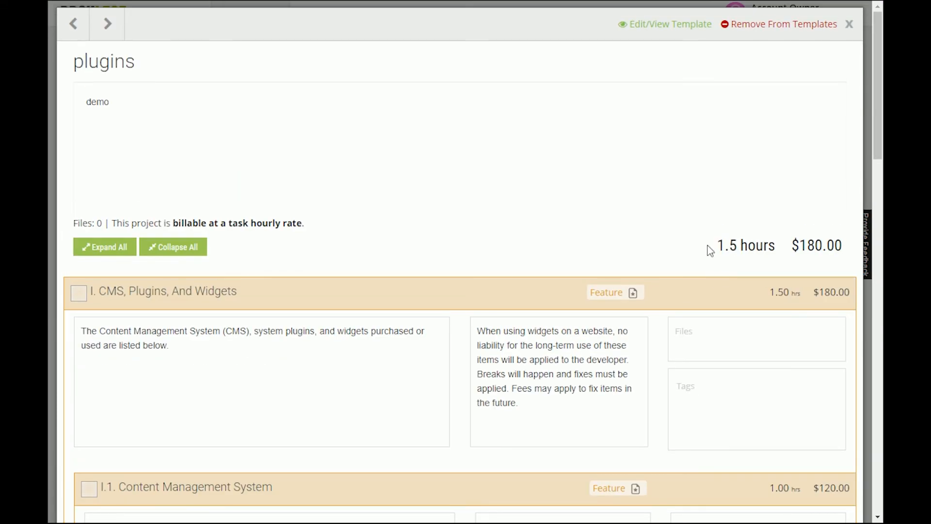
- Check the plugins template's total hours and cost, open the template for editing and show the list of saved templates
{"action": "left_click_drag", "start_coordinate": [724, 243], "coordinate": [840, 242]}
{"action": "left_click", "coordinate": [829, 242]}
{"action": "left_click", "coordinate": [829, 241]}
{"action": "left_click", "coordinate": [839, 242]}
{"action": "left_click", "coordinate": [668, 30]}
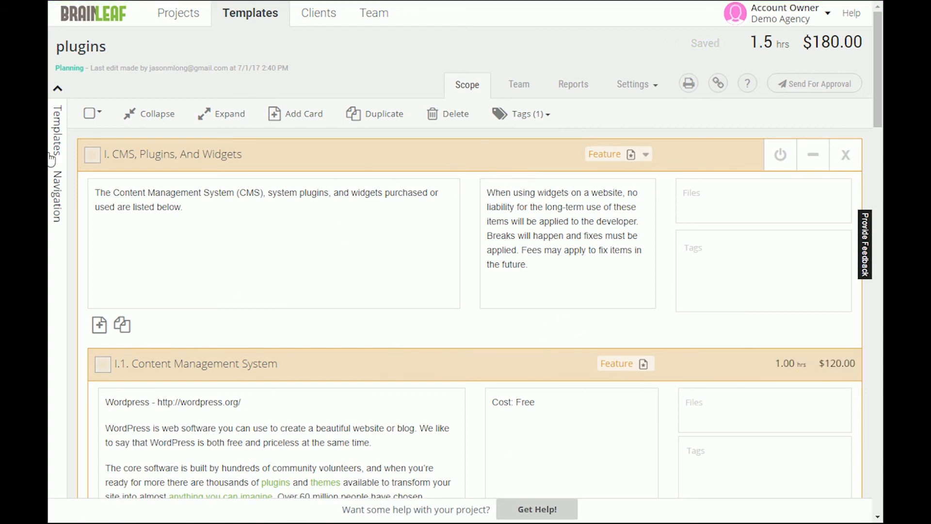
{"action": "left_click", "coordinate": [57, 132]}
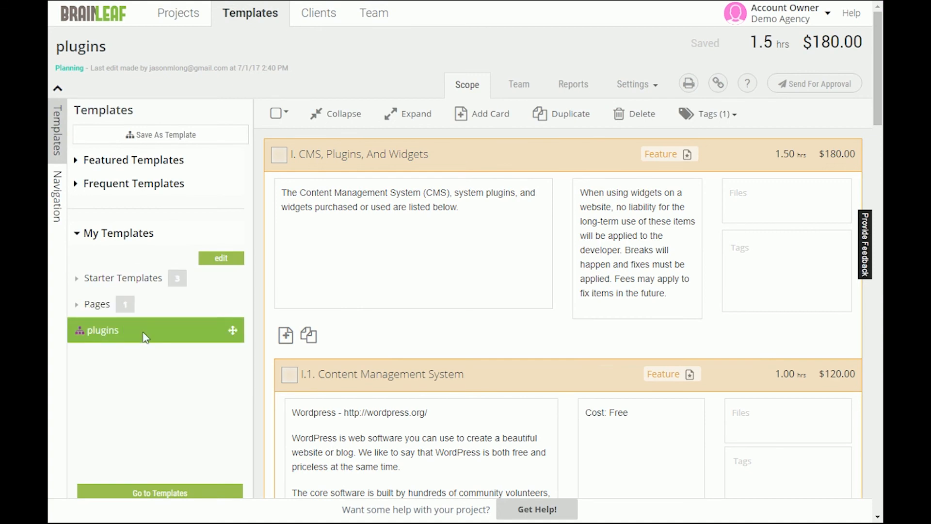